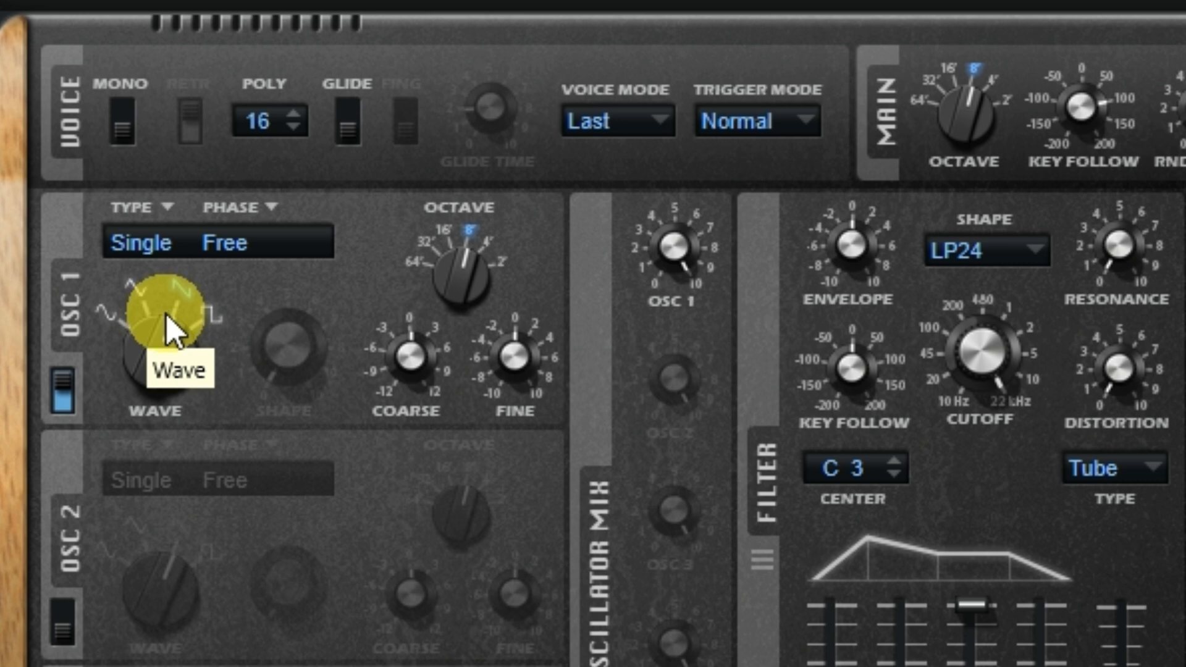
Step: Set oscillator 1's wave to sine and its octave to 16
drag(166, 351, 121, 521)
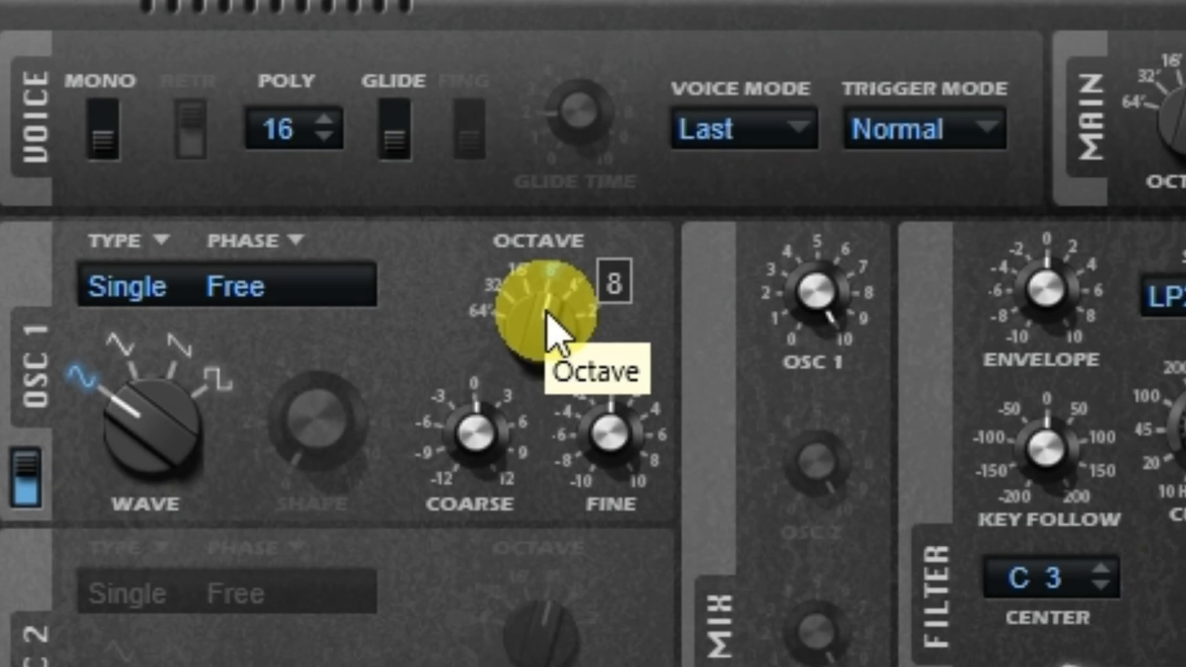
drag(546, 318, 518, 371)
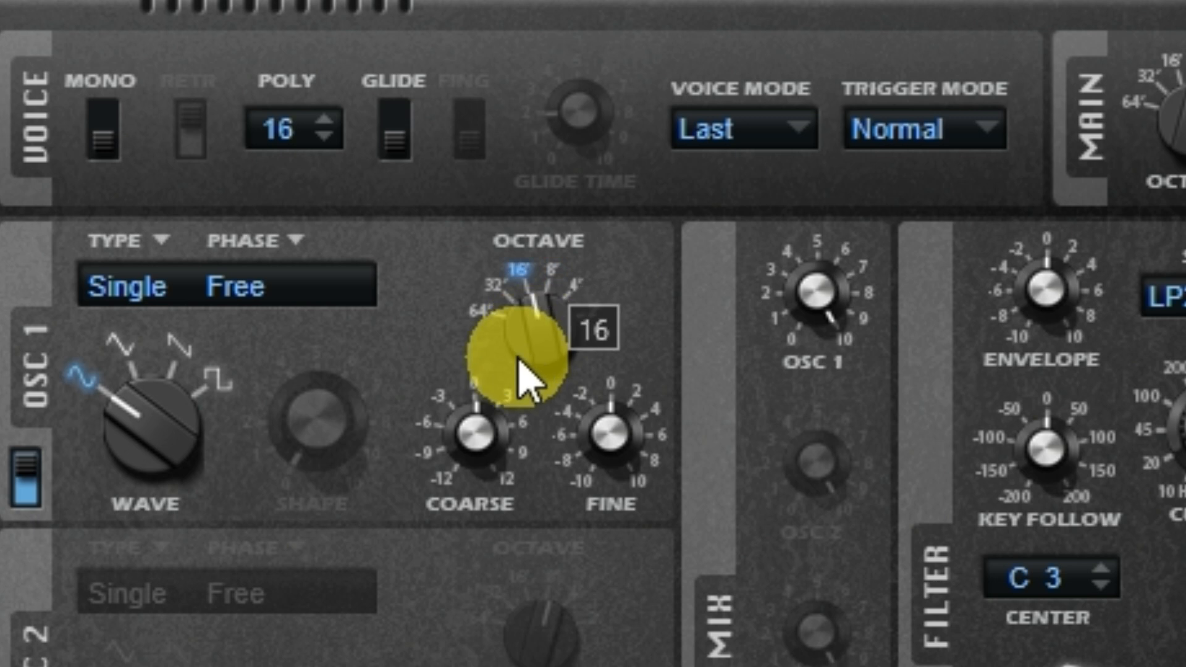
drag(518, 363, 524, 372)
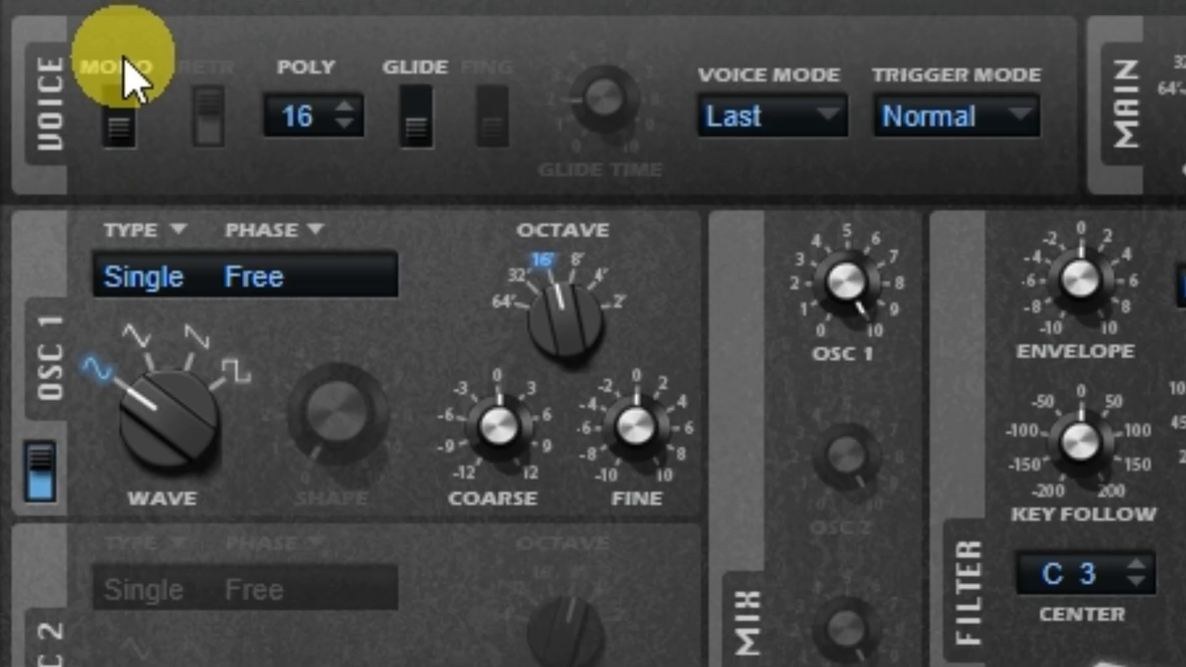
Step: Make the voice monophonic with glide on, raise the glide time, and set the trigger mode to Legato
click(244, 166)
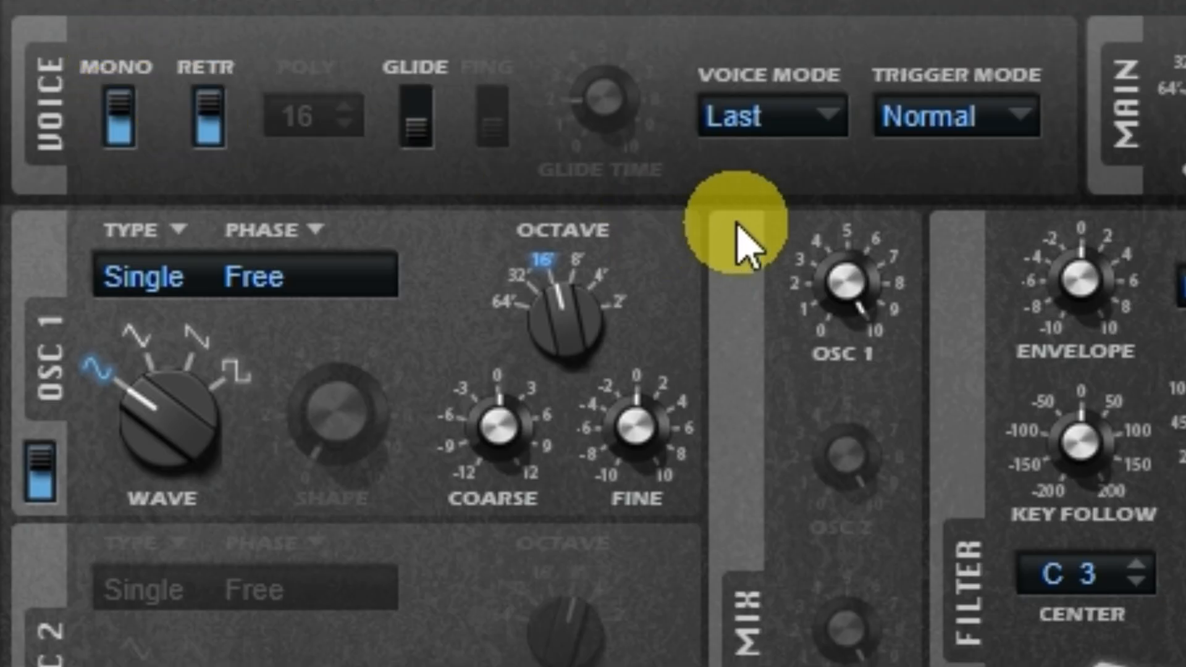
click(415, 127)
drag(598, 114, 616, 48)
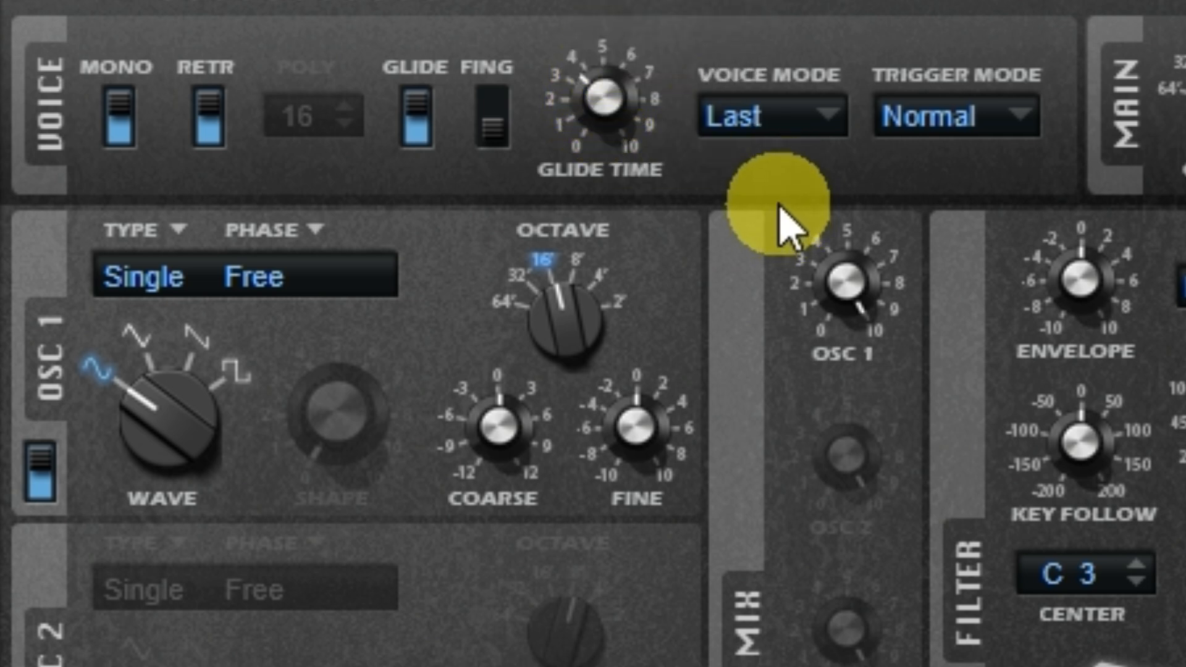
click(1025, 123)
click(1063, 314)
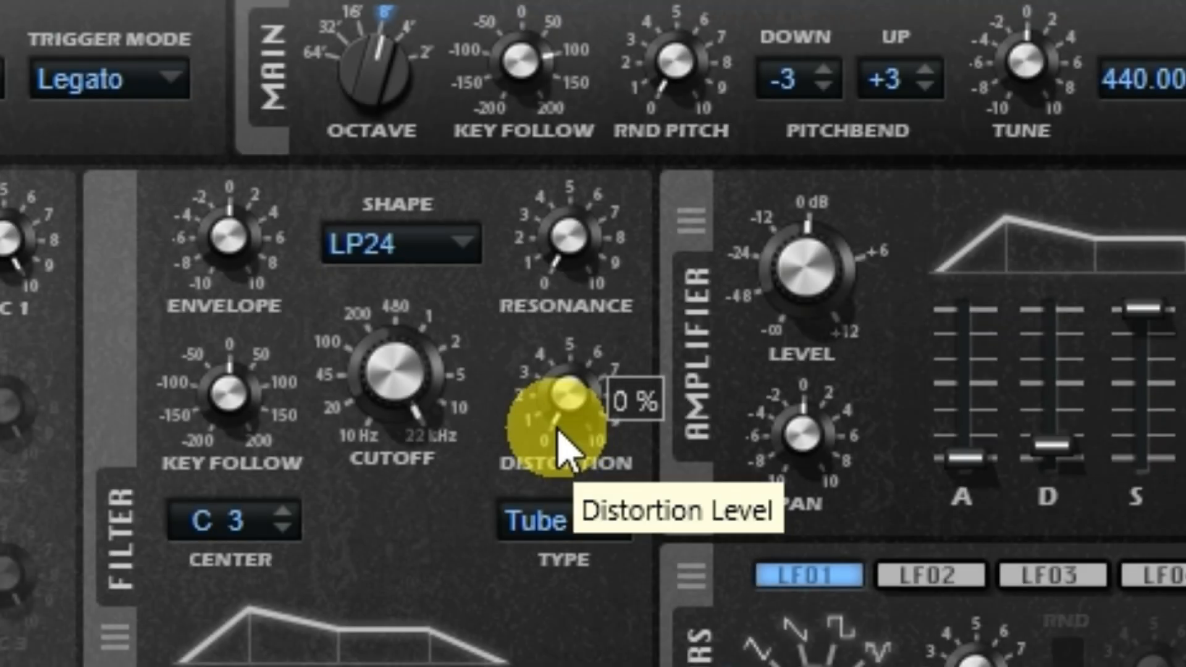
Step: Raise the filter's Tube distortion level and play a note to hear it
drag(658, 215, 657, 198)
drag(560, 344, 583, 270)
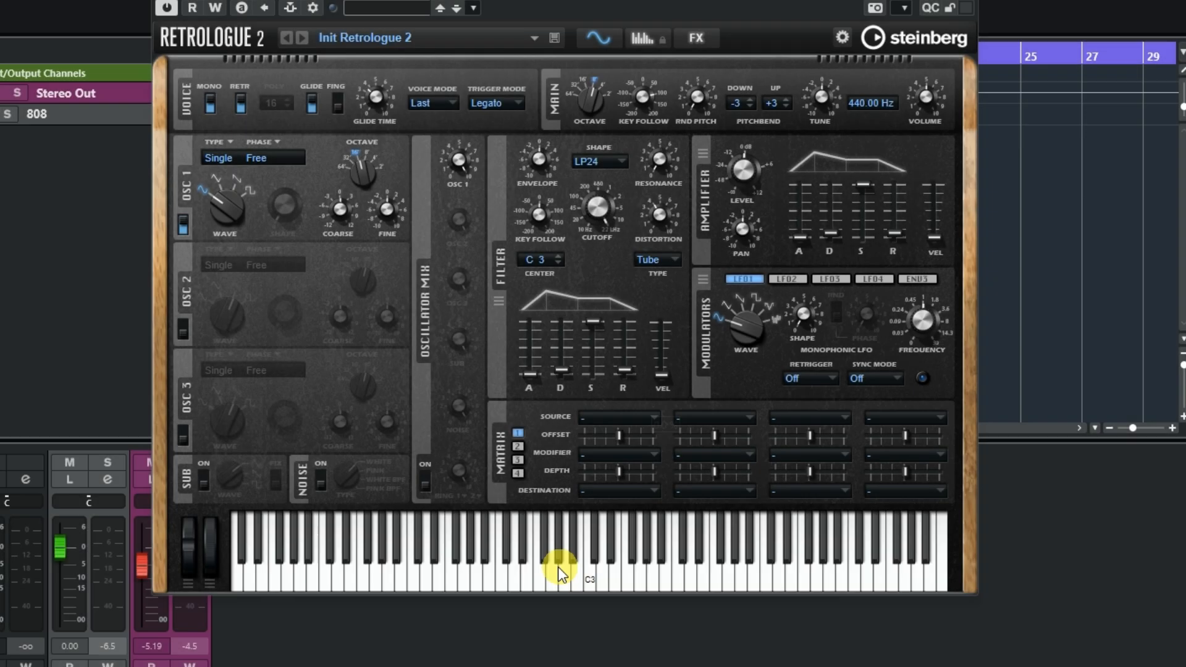
click(525, 580)
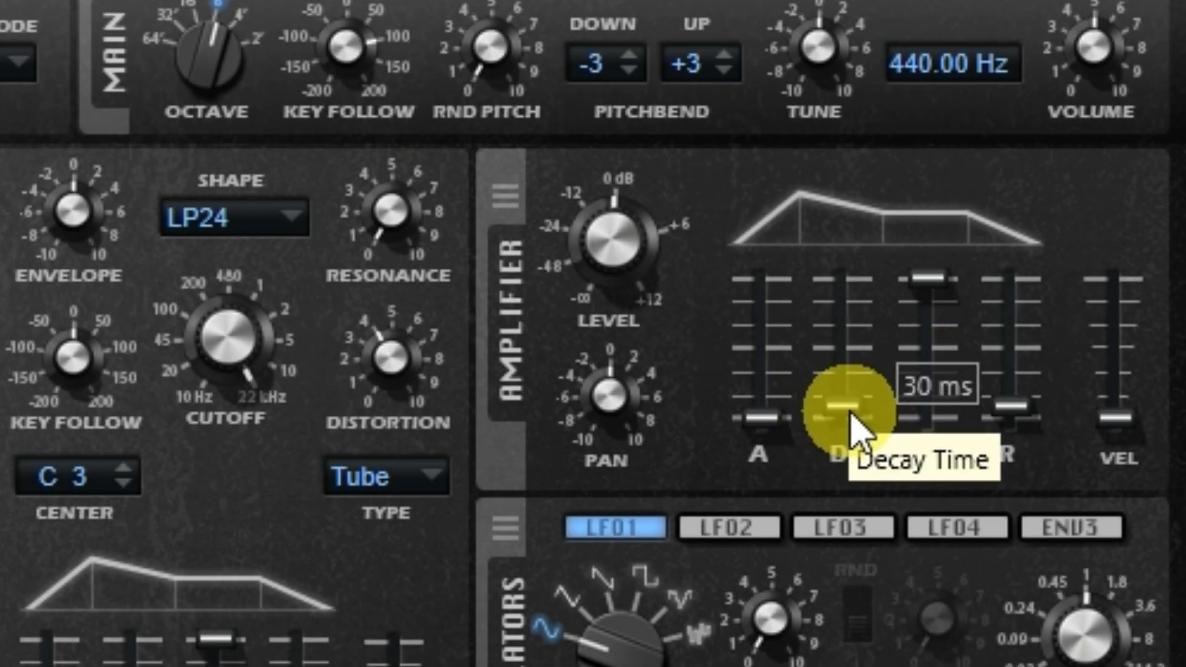
Step: Set the amplifier envelope's decay to 30000 ms and raise its release to about halfway
drag(851, 415, 830, 286)
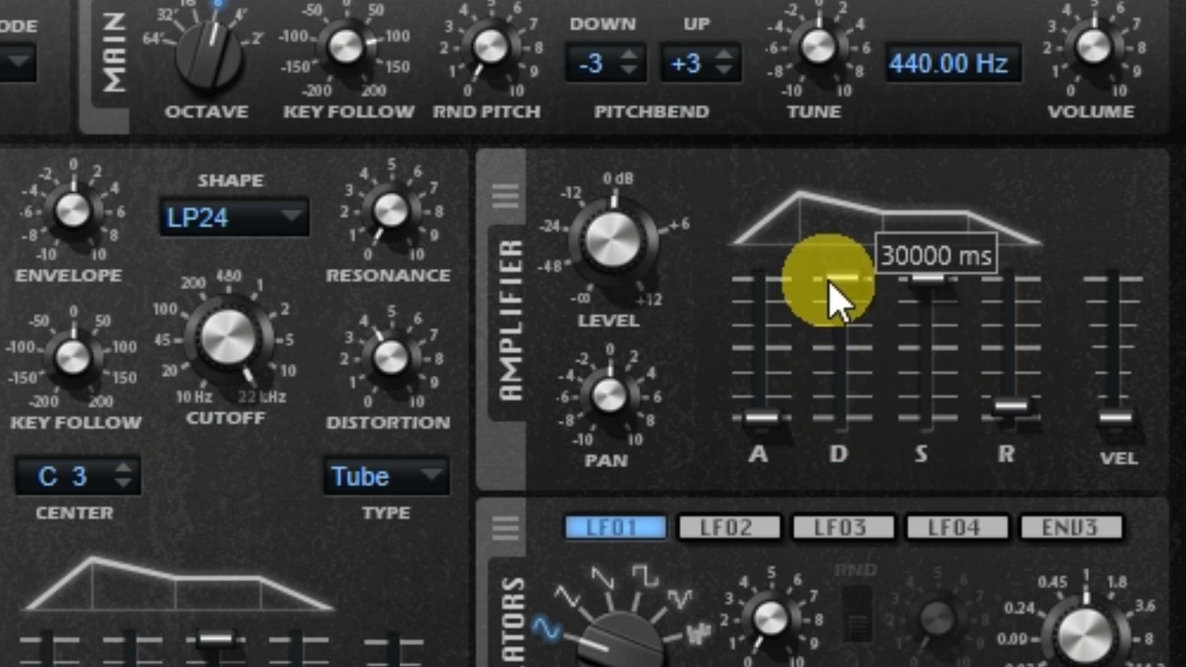
drag(1012, 416, 1004, 367)
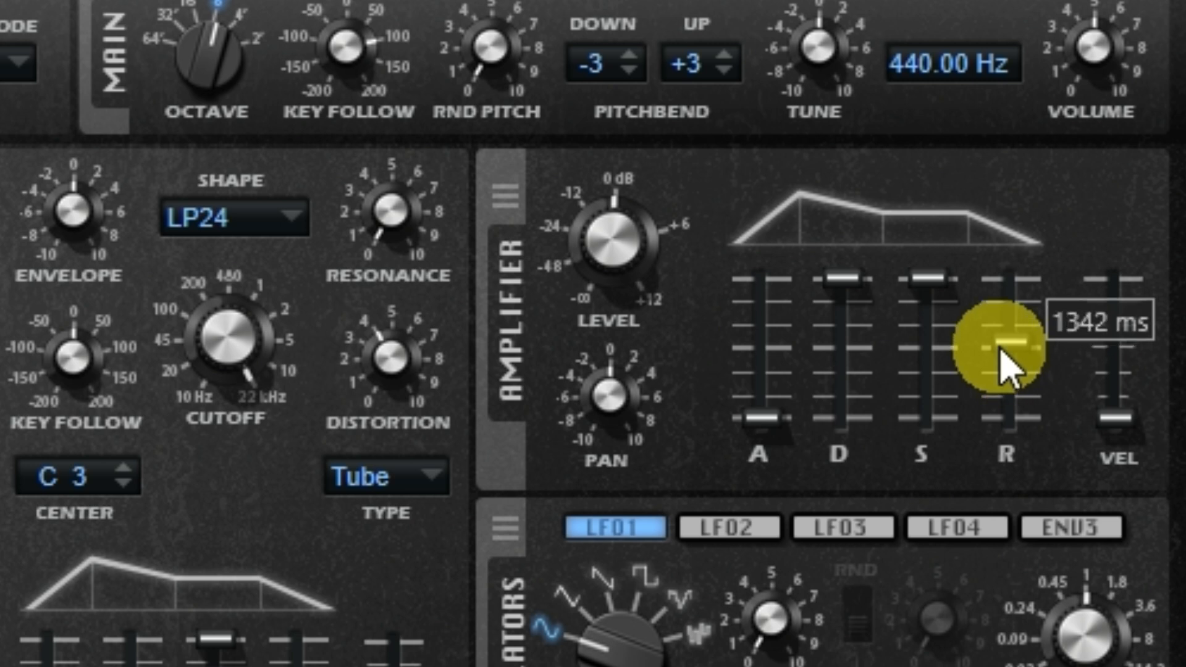
mouse_move(1001, 347)
mouse_down()
mouse_move(1005, 361)
mouse_move(1006, 307)
mouse_move(1002, 369)
mouse_up()
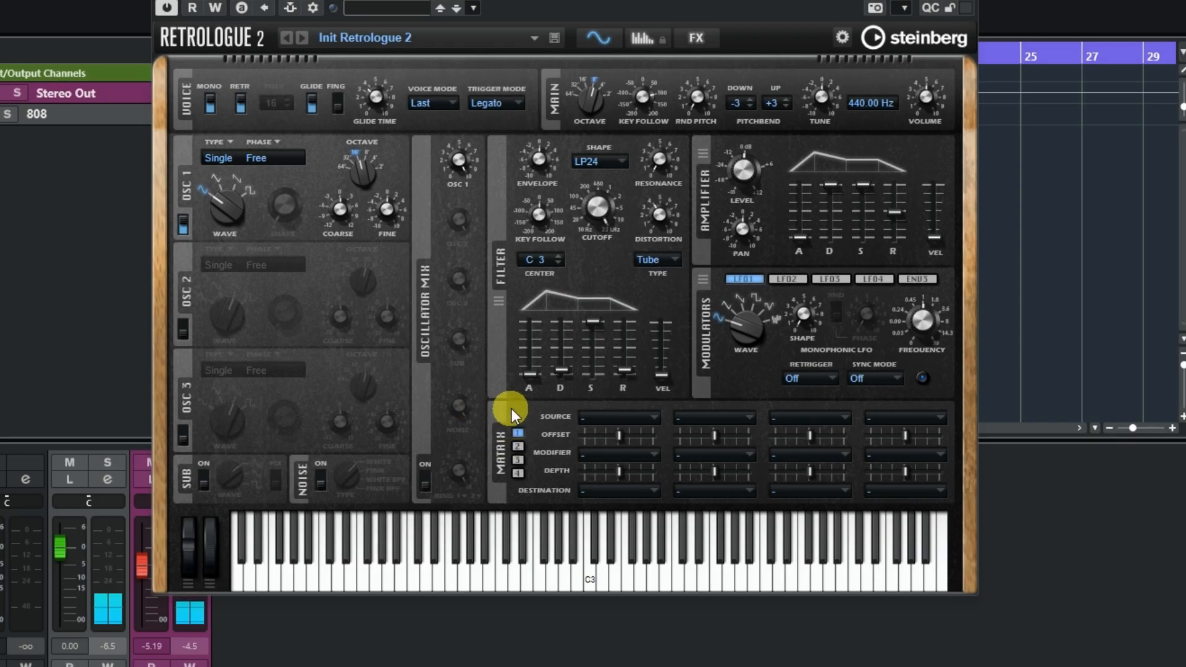
Step: Route Filter Env to Osc 1 Pitch in the first modulation matrix slot and raise its depth
mouse_move(631, 321)
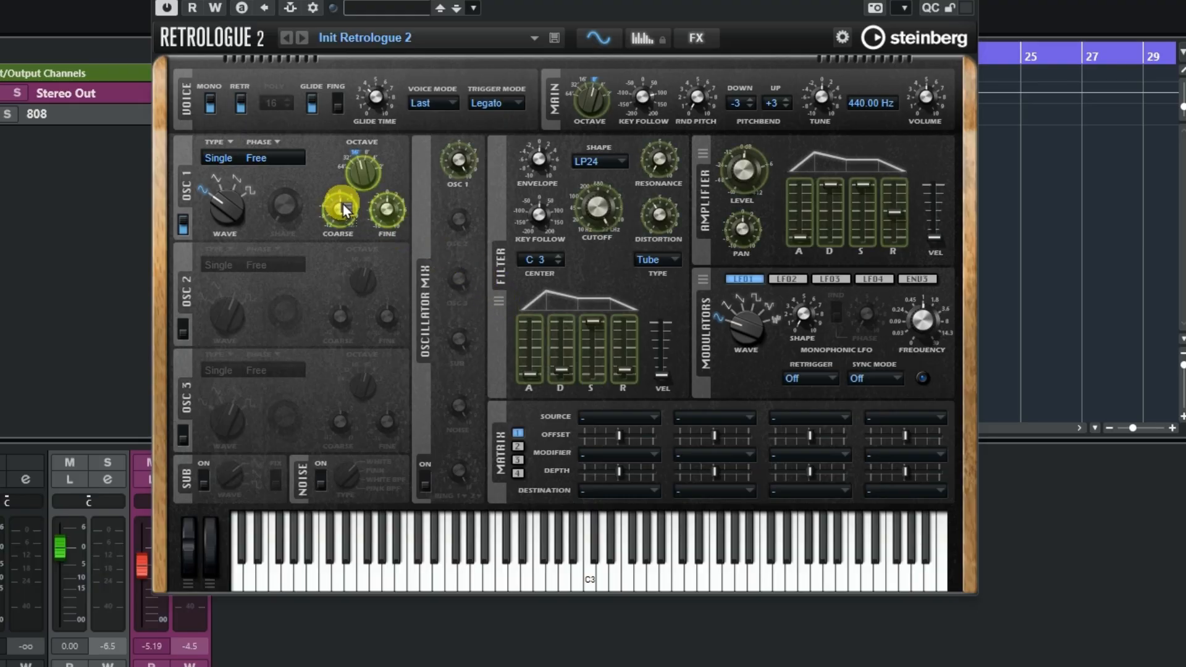
drag(344, 208, 343, 203)
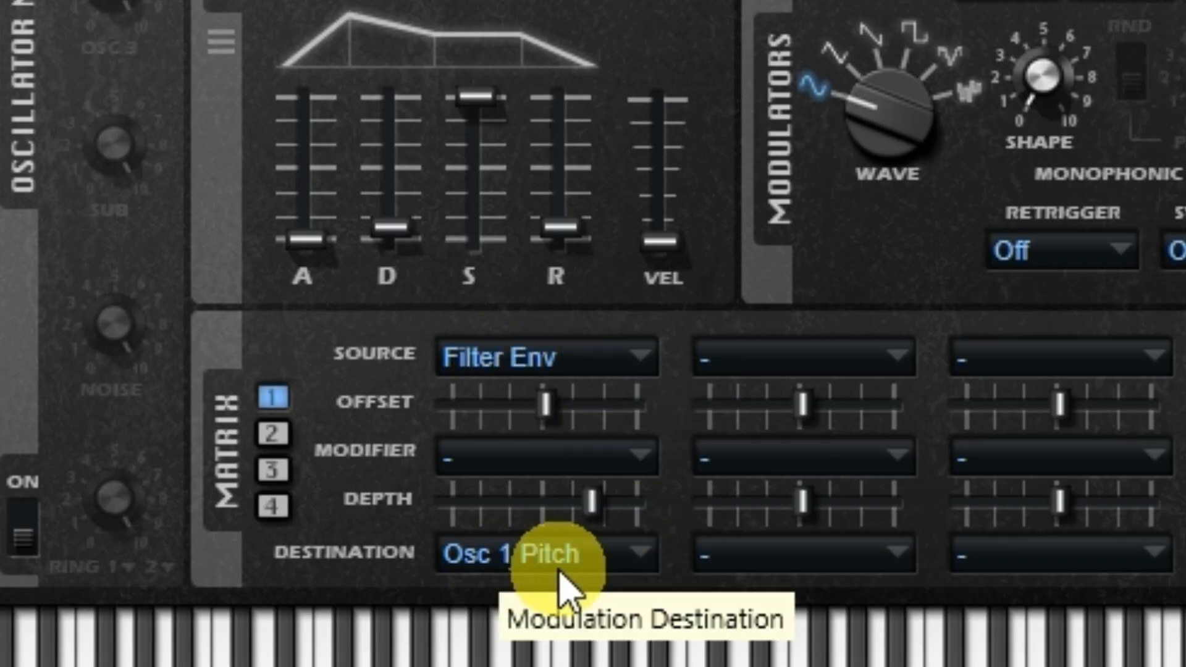
drag(578, 512, 618, 524)
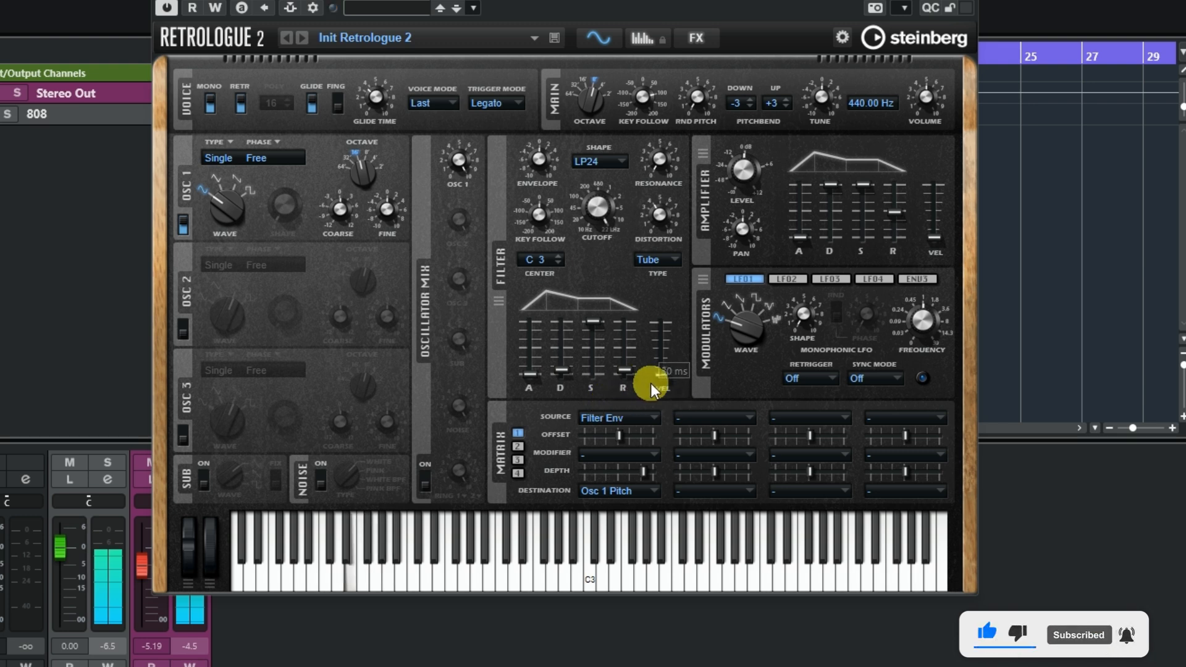
Step: Lower the filter envelope's sustain to about halfway and fine-tune the pitch modulation depth
mouse_move(591, 321)
mouse_down()
mouse_move(590, 368)
mouse_move(595, 353)
mouse_up()
drag(641, 473, 643, 476)
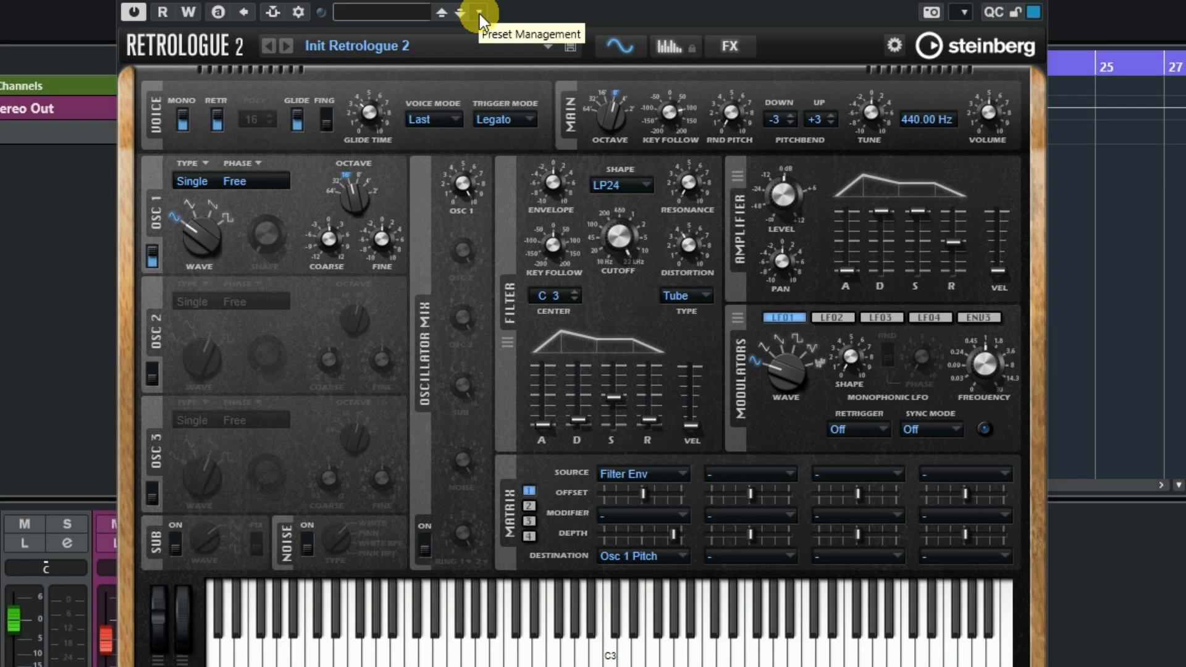
Step: Save the synth sound as a new preset named with the author's first name followed by "bass test one"
click(480, 13)
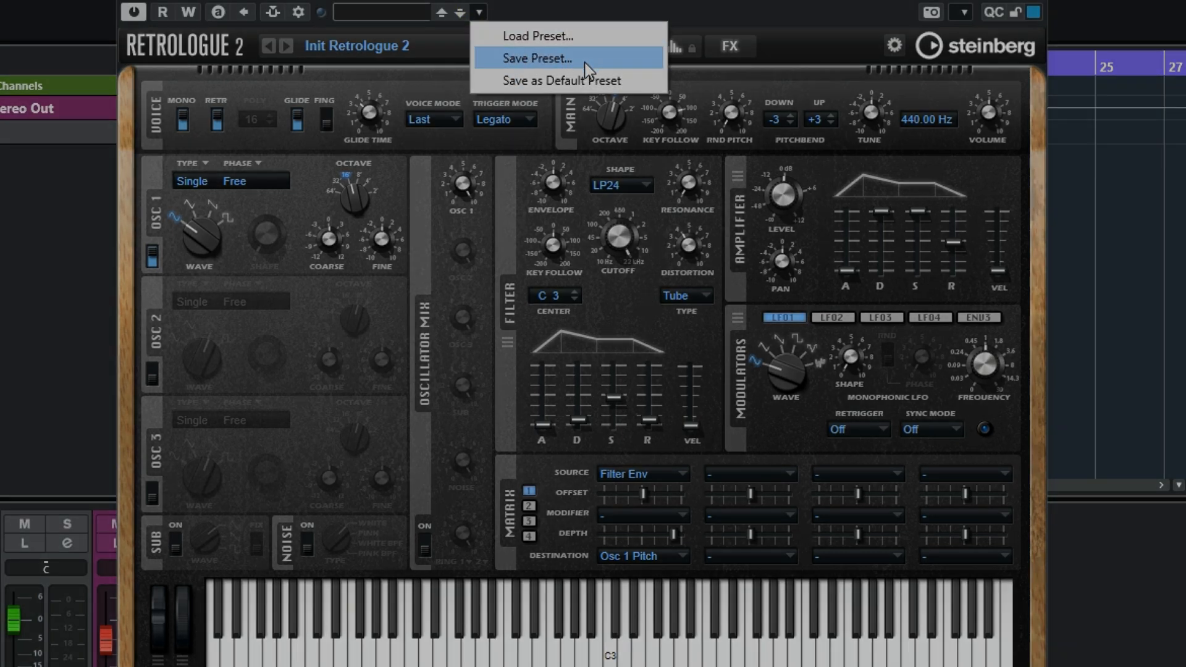
click(584, 58)
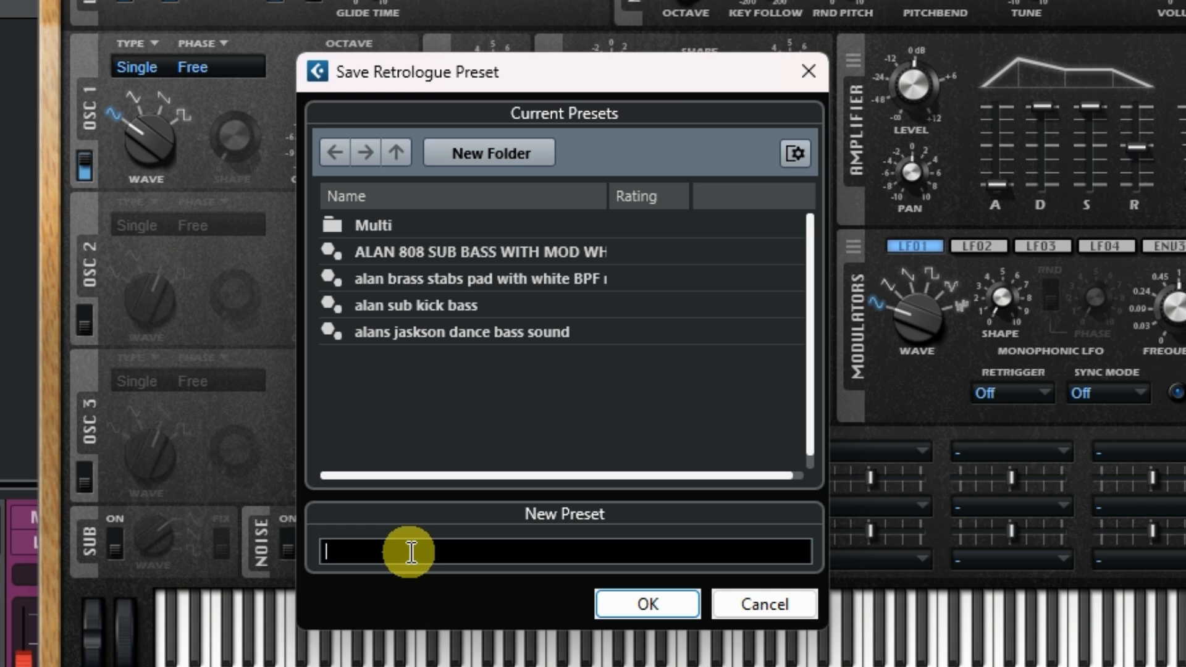
text(alan ba)
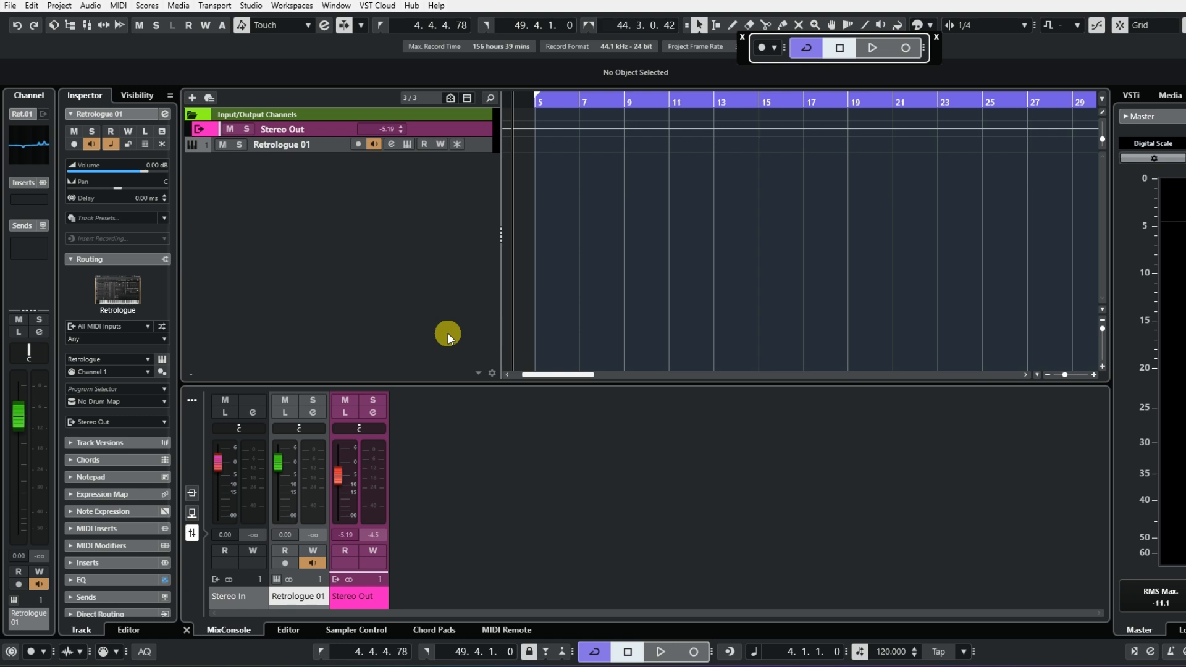
Step: Open the Retrologue 01 track's instrument and load the saved "bass test one" preset into it
click(408, 146)
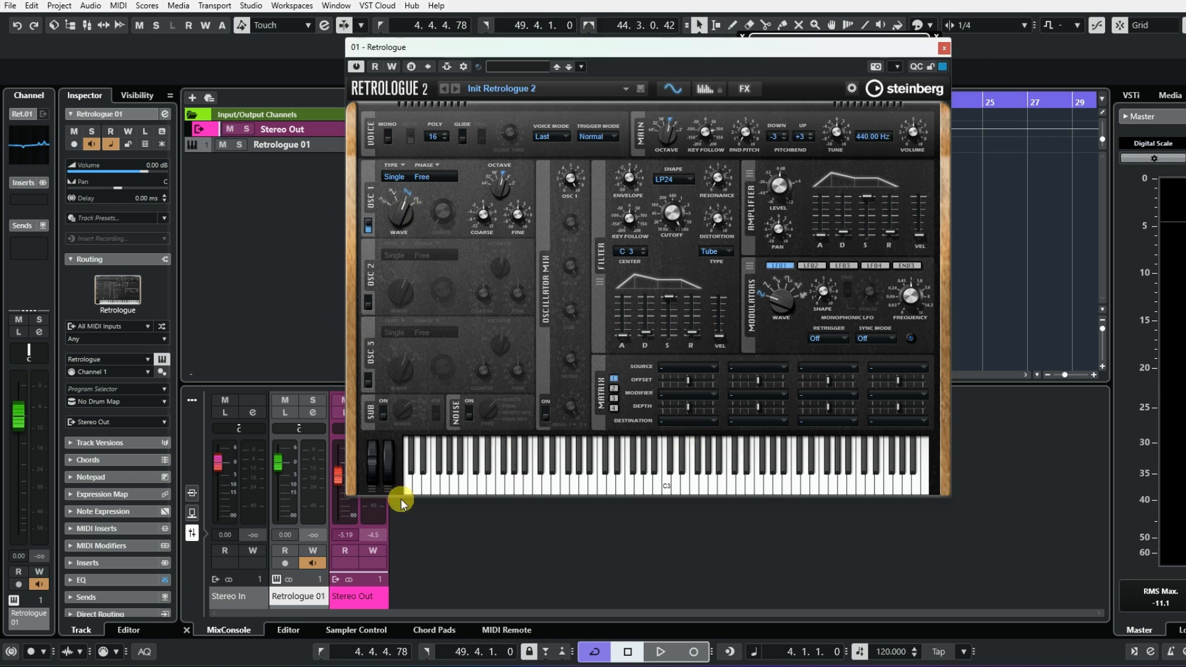
click(580, 69)
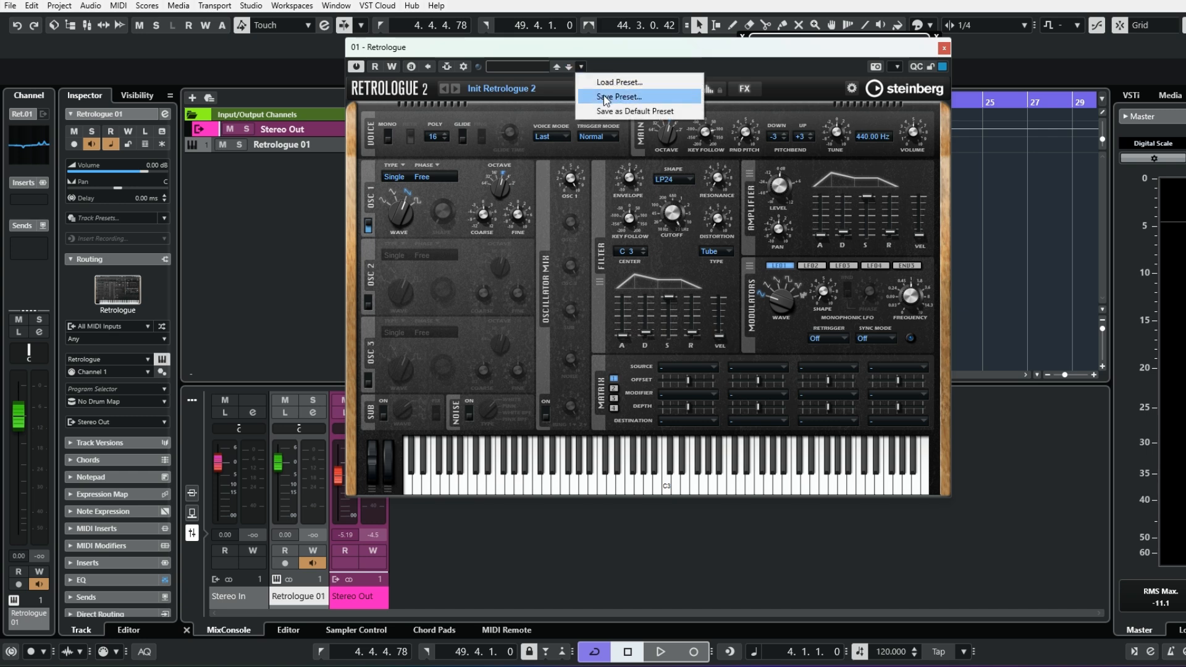
click(608, 82)
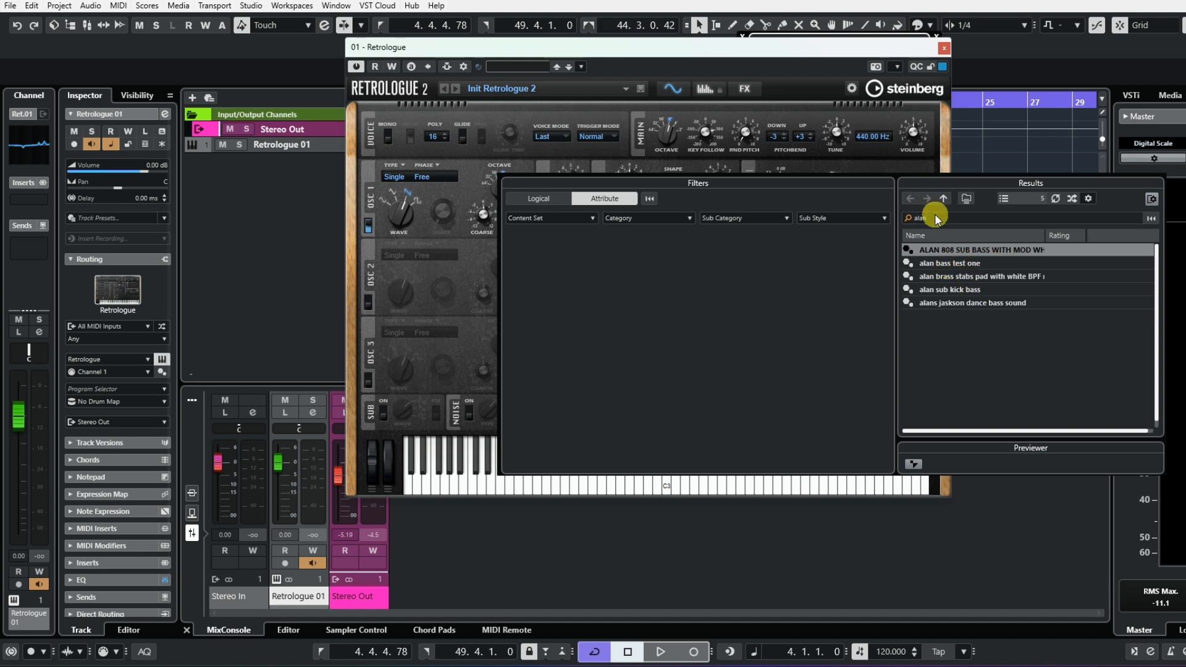
click(954, 266)
double_click(955, 266)
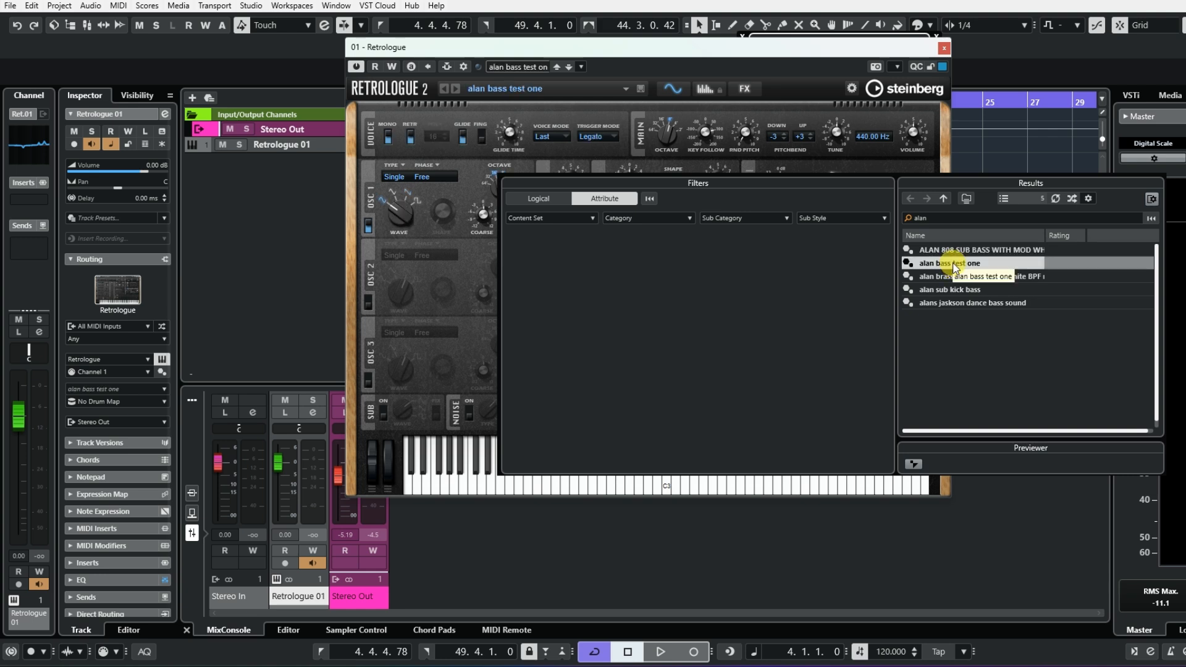
click(1014, 154)
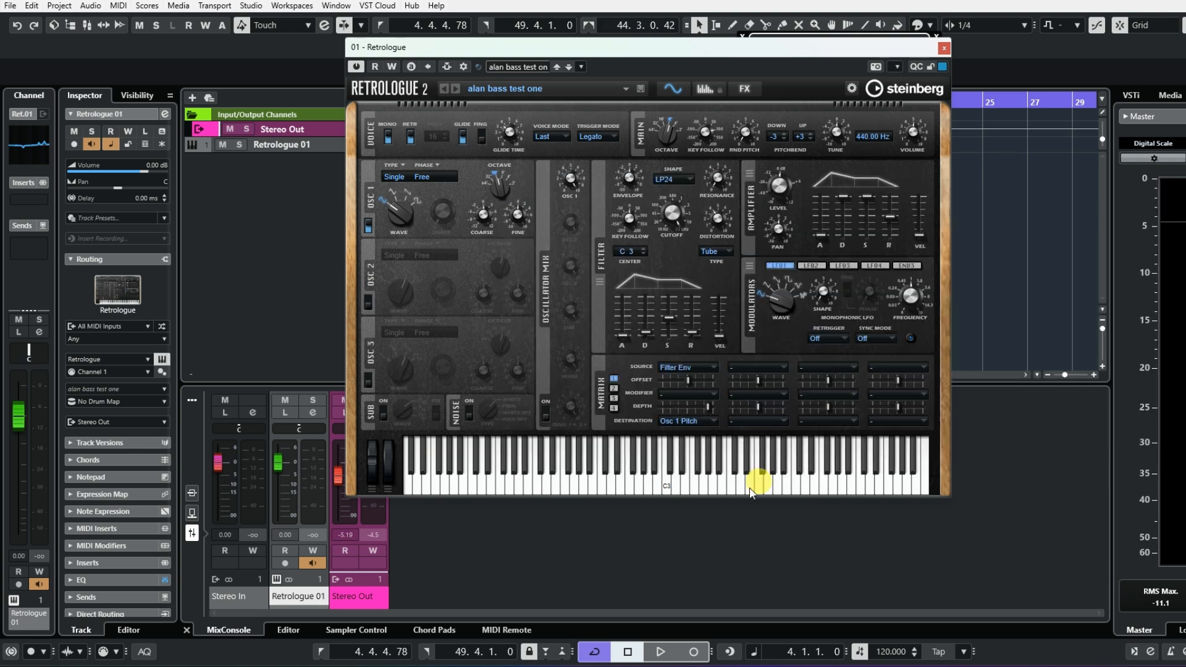
Step: Play a few low notes on the virtual keyboard to audition the loaded bass preset
click(496, 487)
click(556, 486)
click(501, 484)
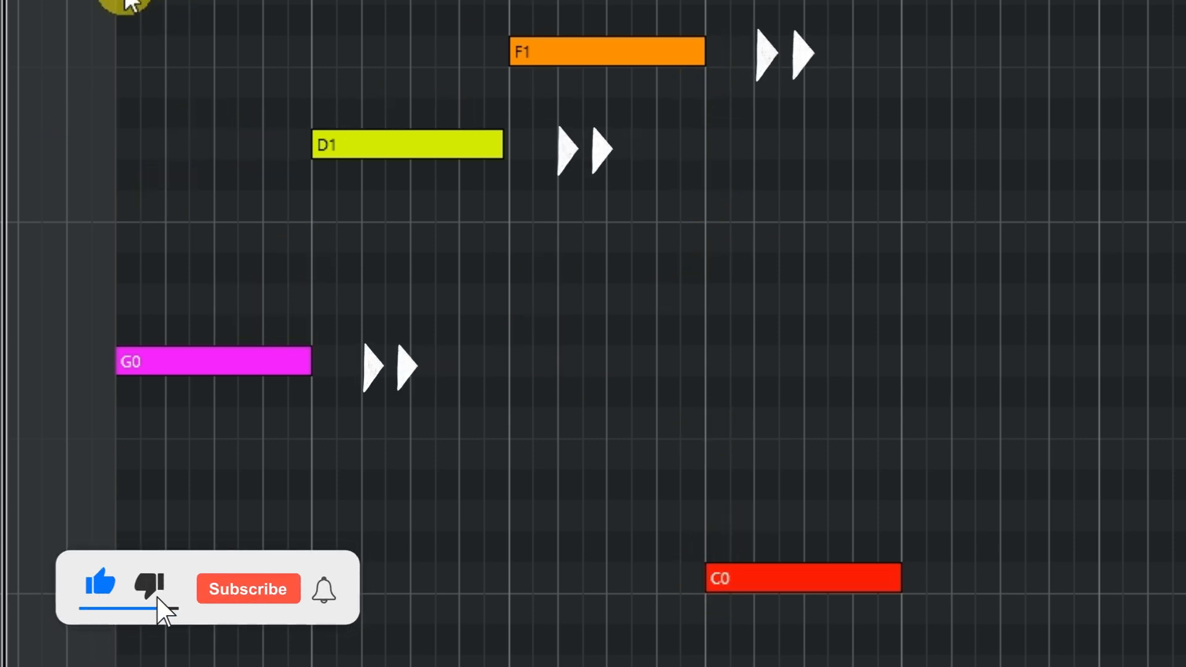
Step: Lengthen the G0, D1 and F1 notes together so each overlaps the start of the following note, and play the part
drag(126, 1, 590, 464)
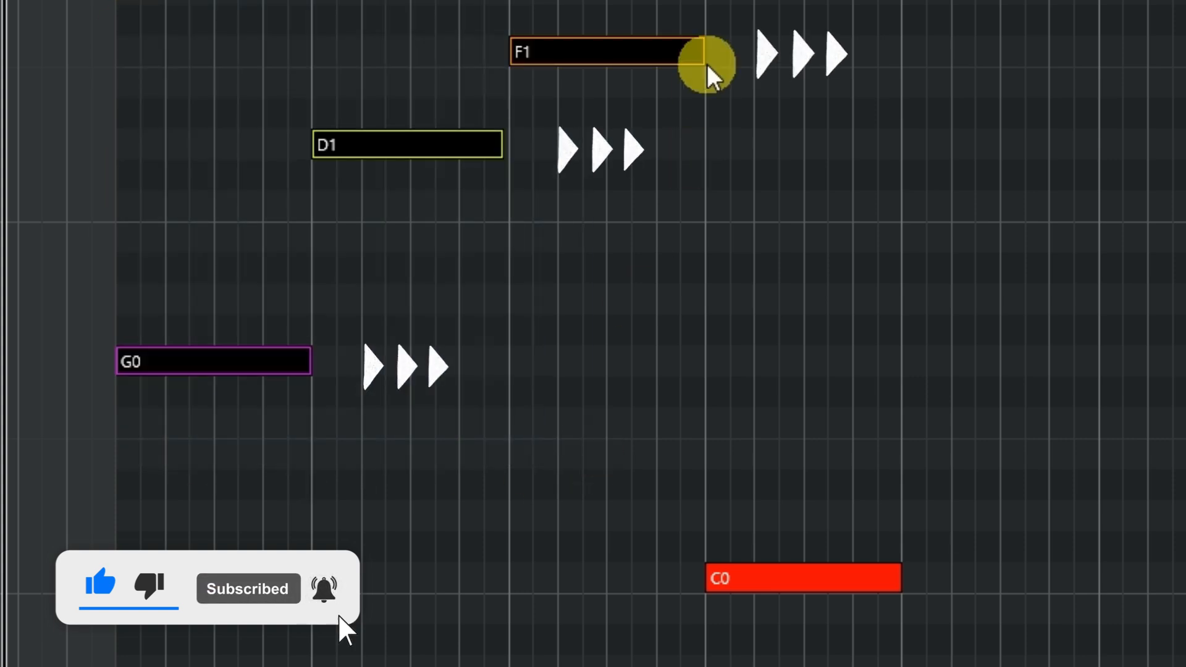
drag(706, 52, 750, 58)
click(679, 247)
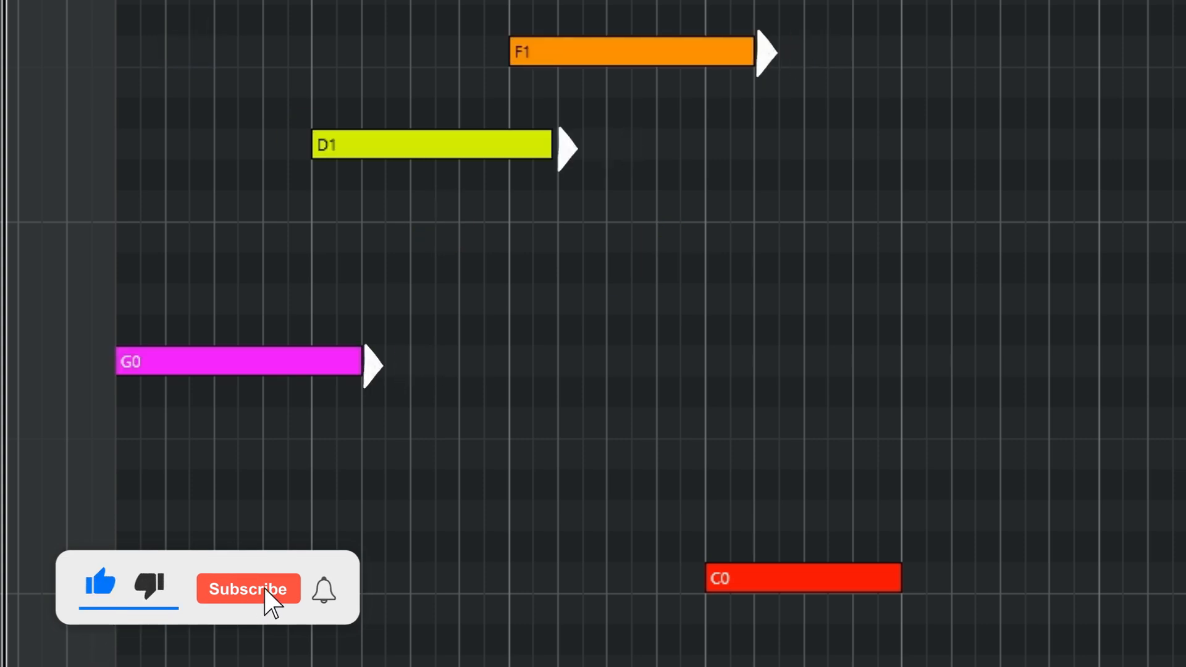
key(space)
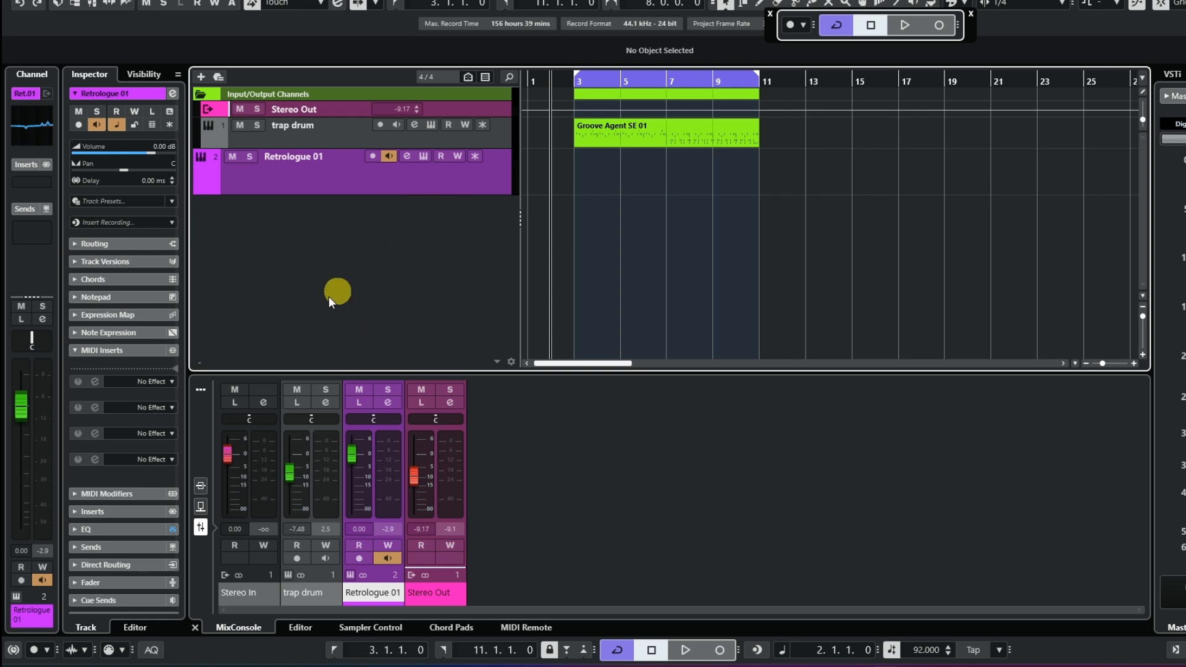
Step: Add Beat Designer to the first MIDI insert slot of the Retrologue 01 track and reposition its window
click(167, 381)
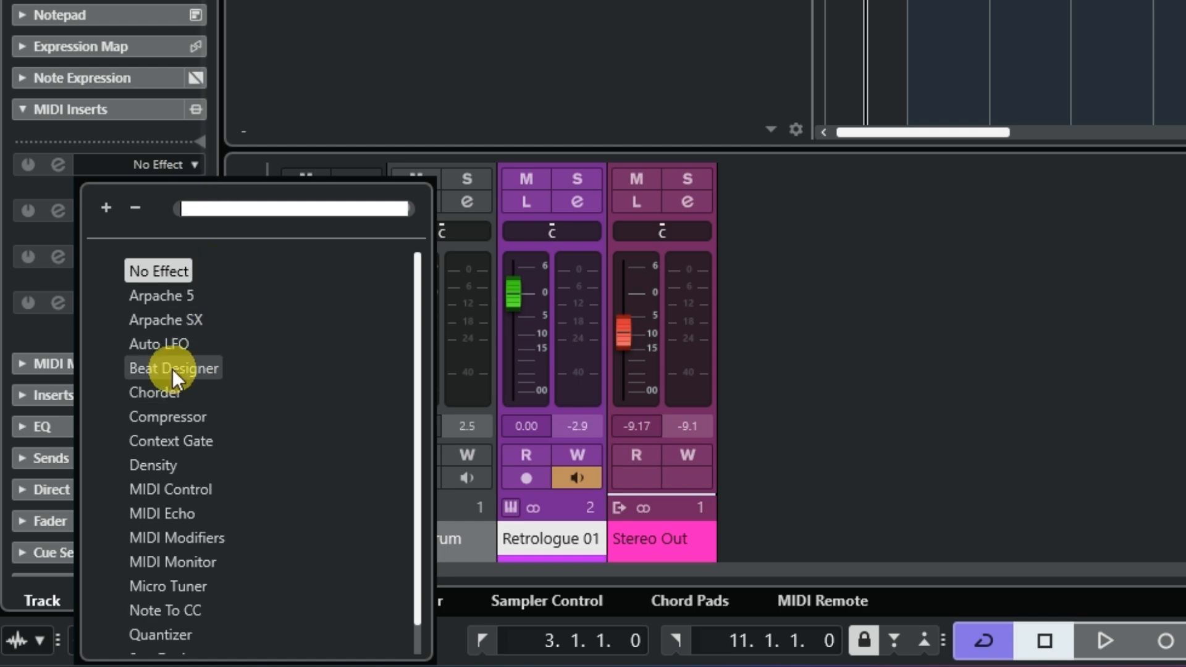
click(172, 368)
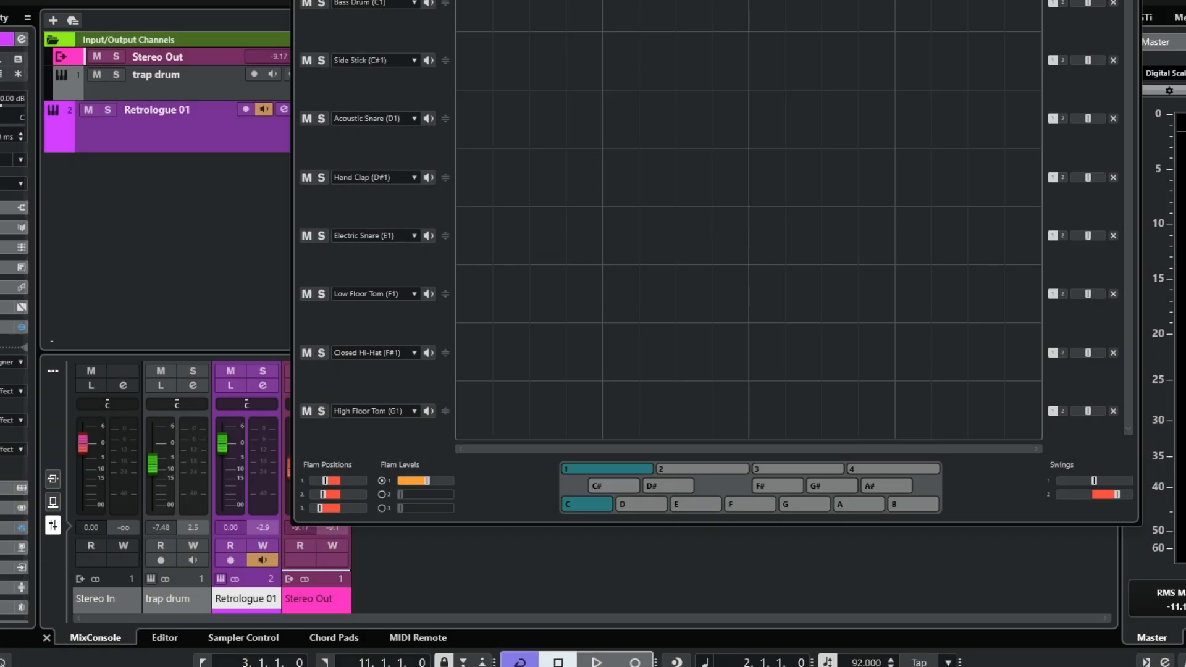
drag(561, 0, 454, 11)
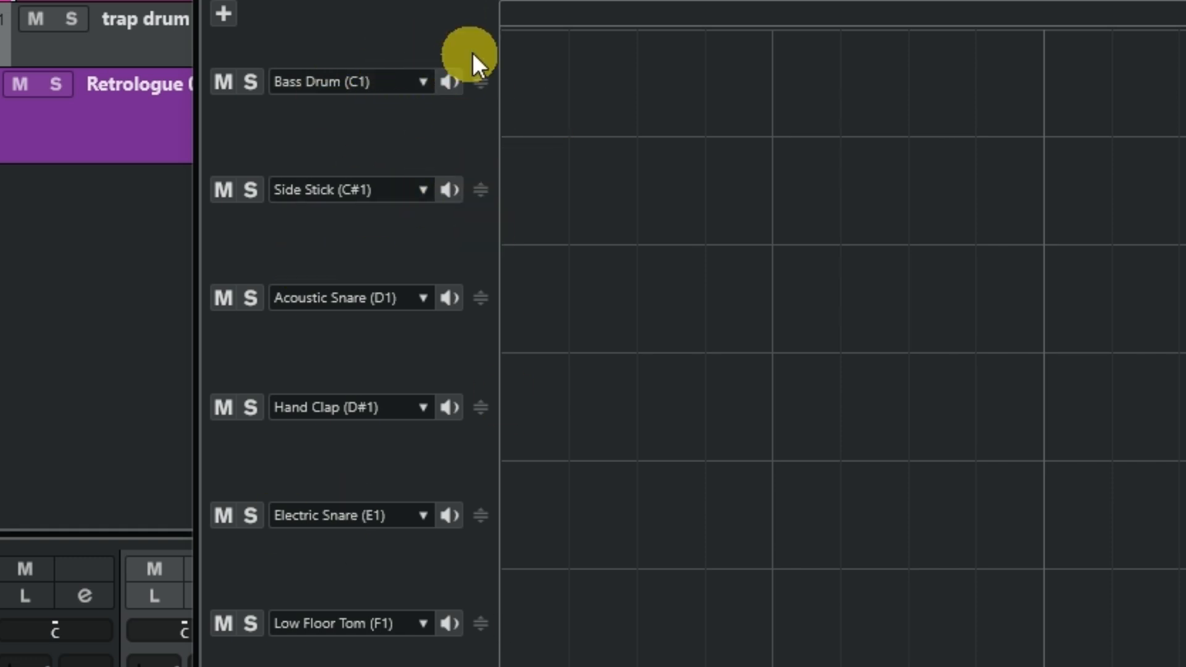
Step: Change Beat Designer's first lane from Bass Drum (C1) to High Floor Tom (G1) and audition it
click(424, 83)
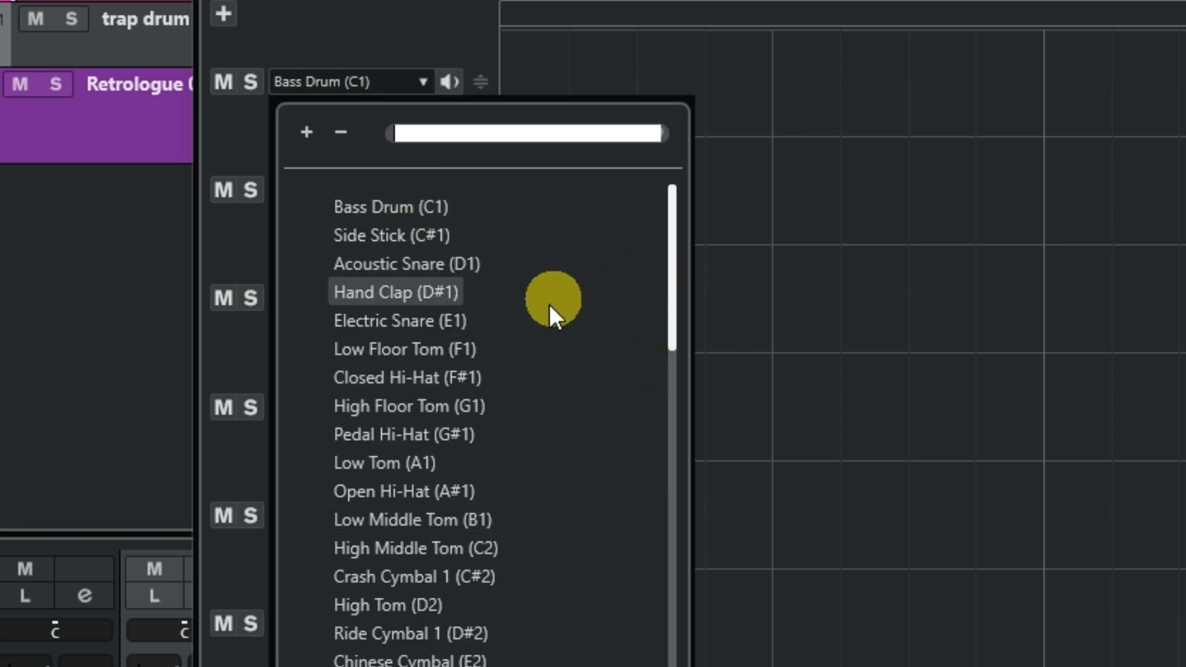
click(436, 412)
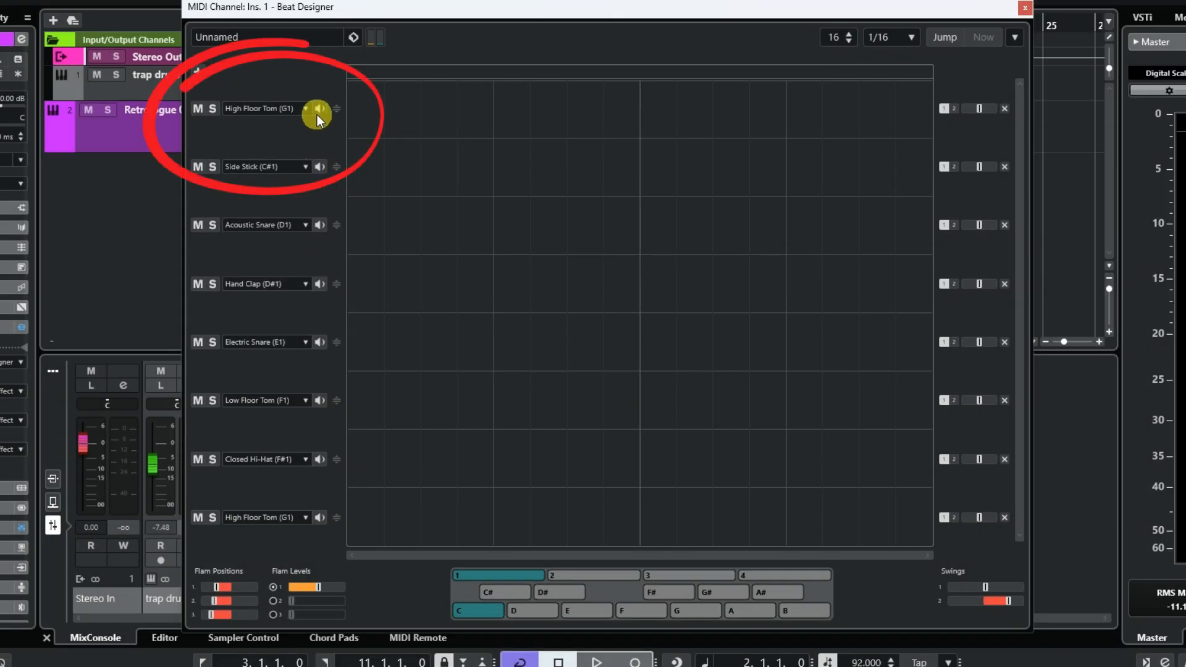
click(314, 106)
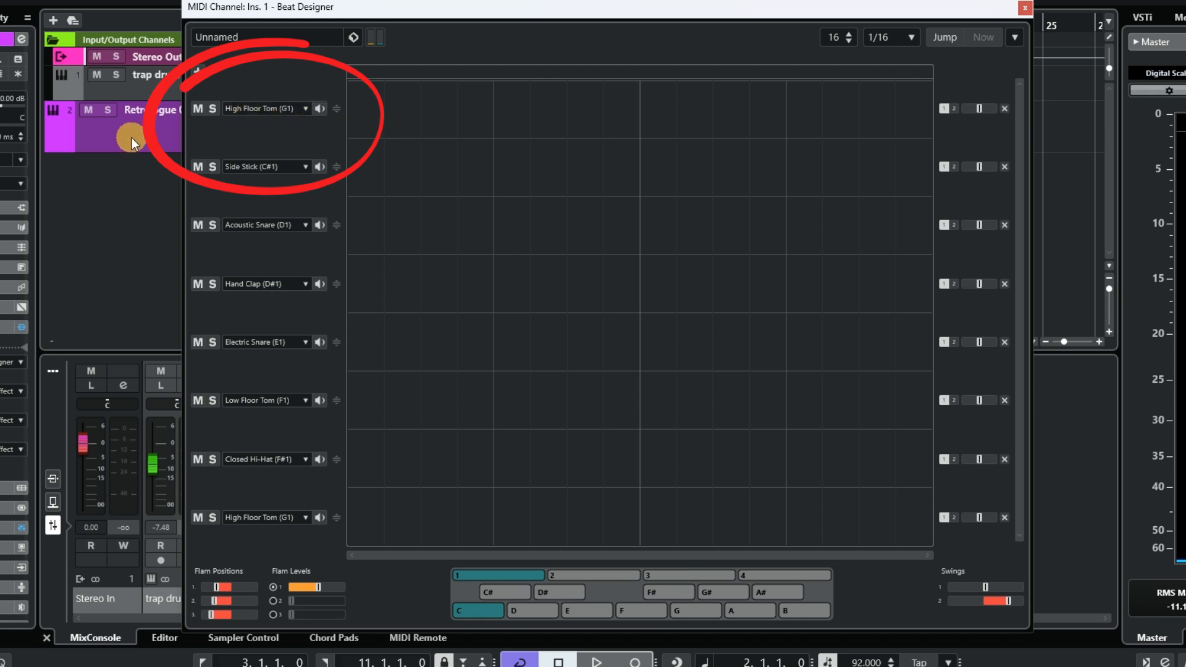
click(317, 110)
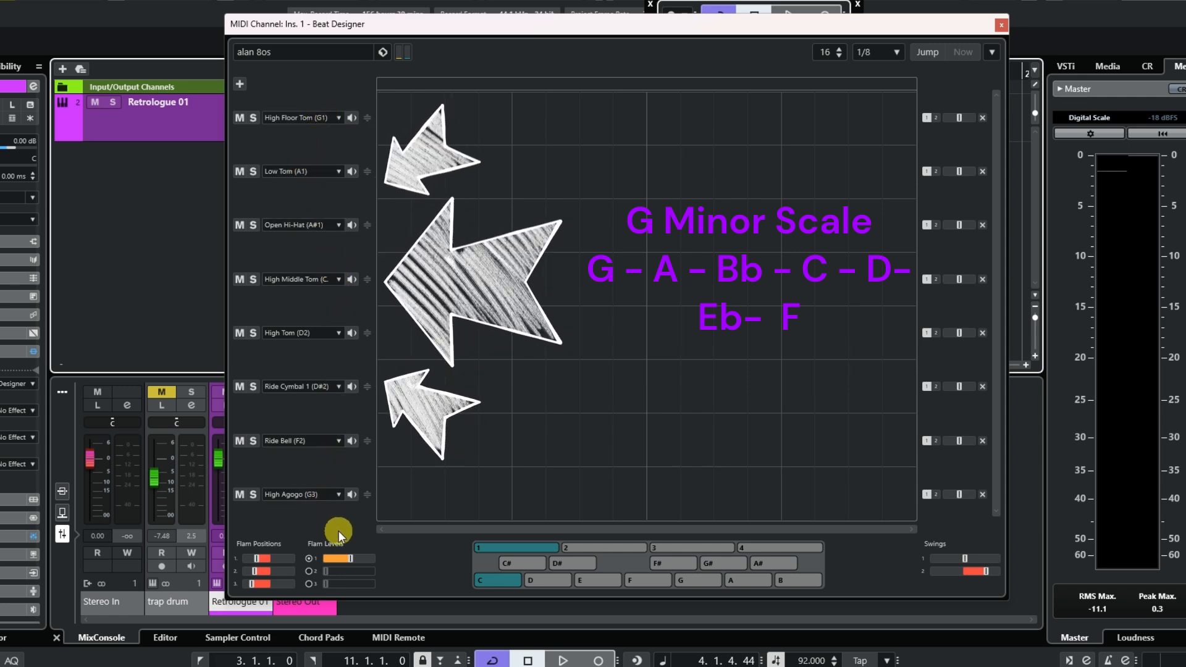
Step: Audition the Low Tom (A1) and High Tom (D2) lanes in Beat Designer
click(350, 173)
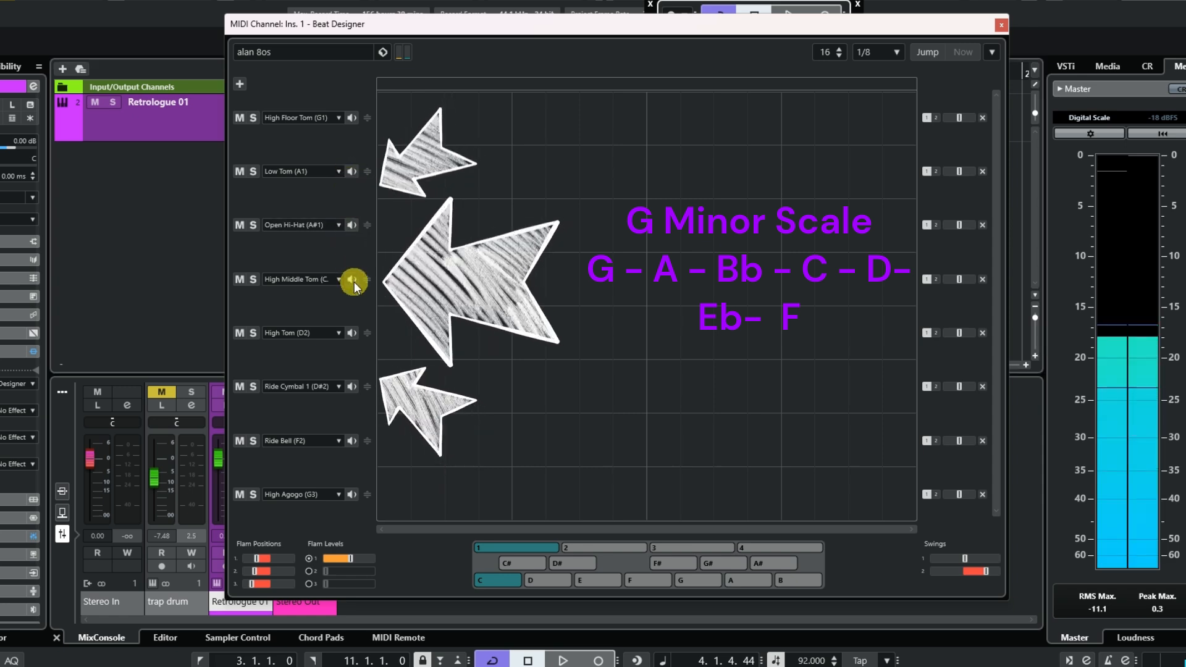
click(352, 334)
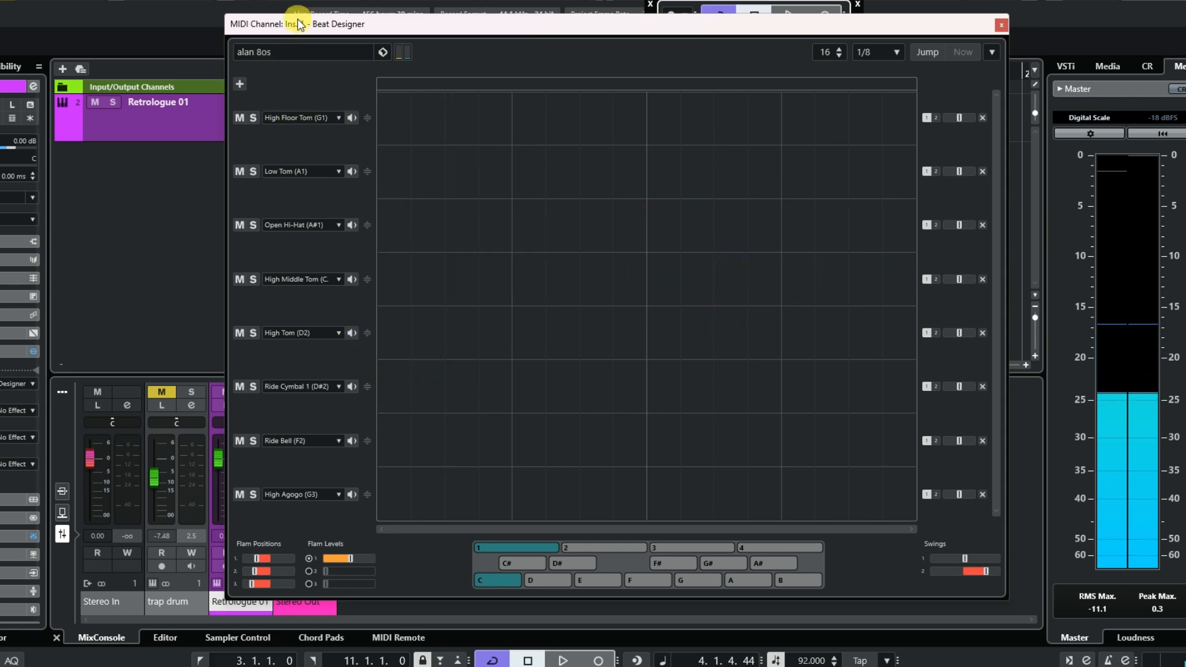
Step: Move the Beat Designer window down to expose the Retrologue 01 track's controls, and restore the window above the mixer
drag(299, 24, 354, 178)
click(291, 101)
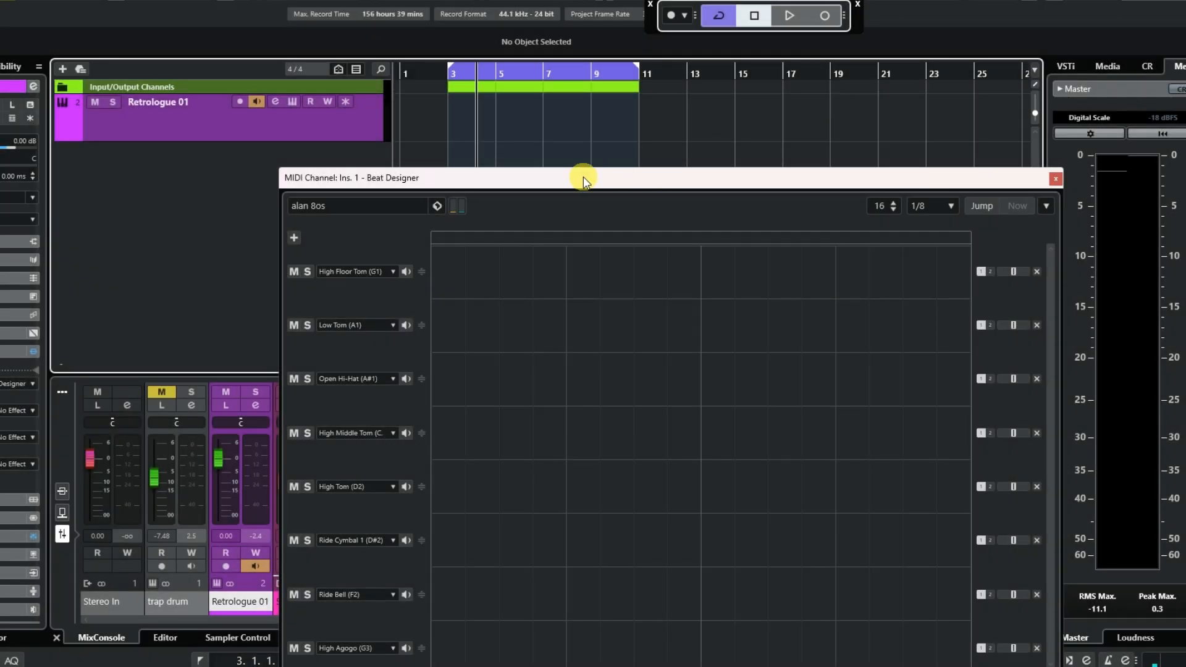
drag(583, 178, 571, 31)
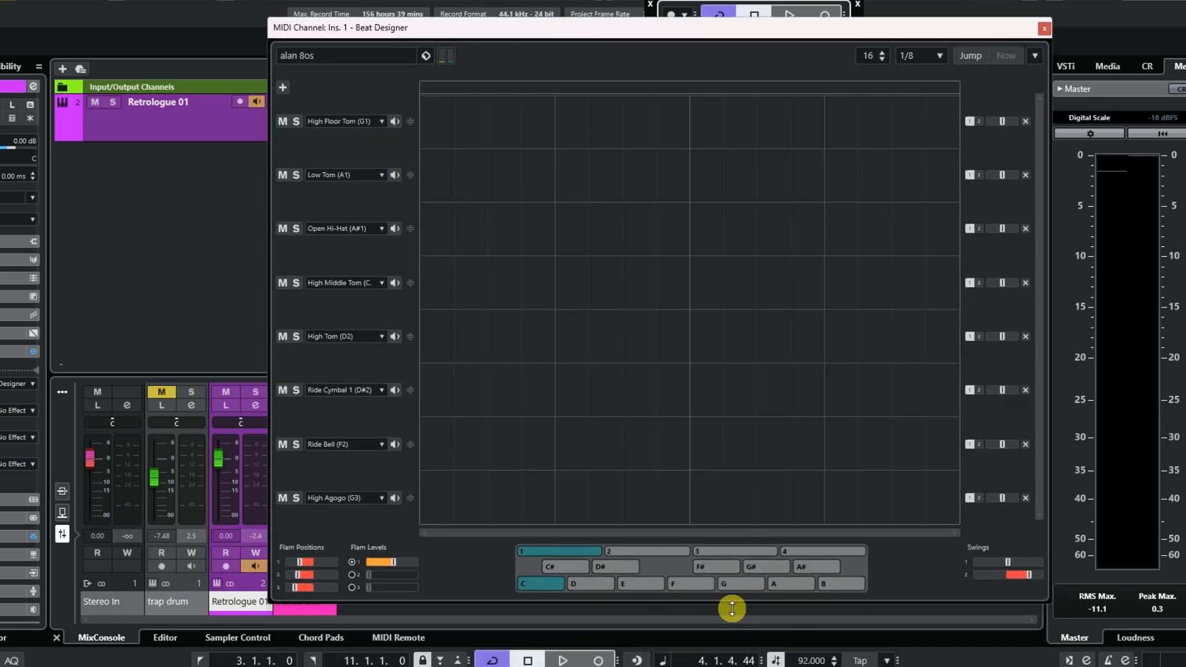
Step: Start playback and set Beat Designer's step resolution to 1/16
click(579, 660)
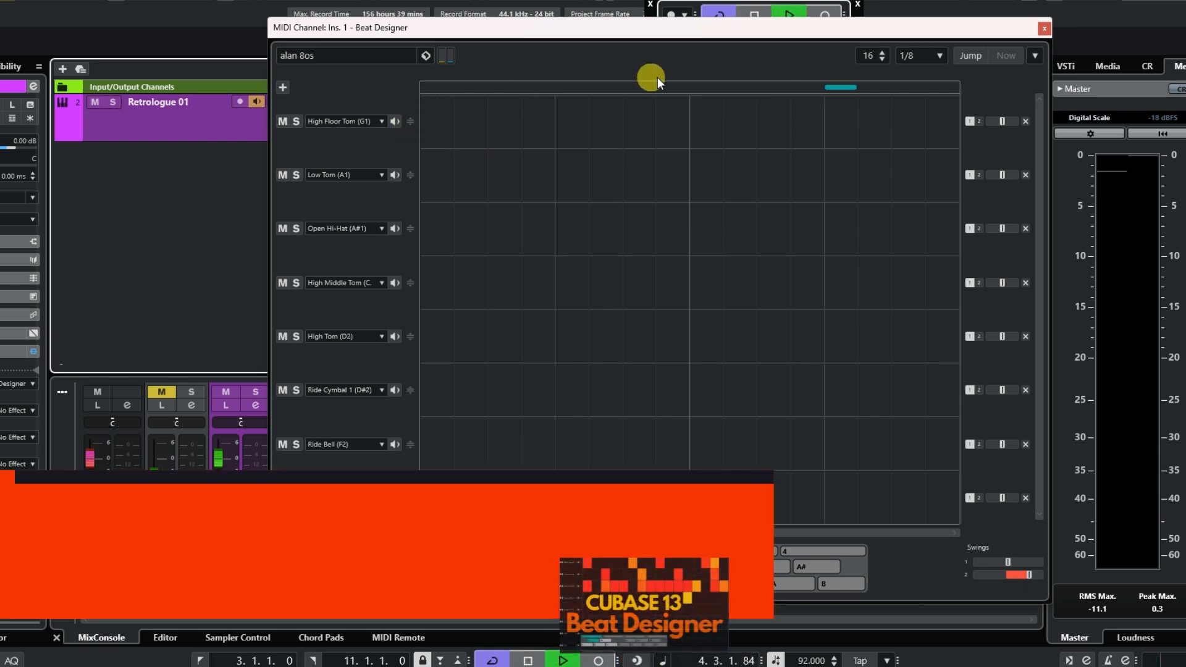
click(936, 56)
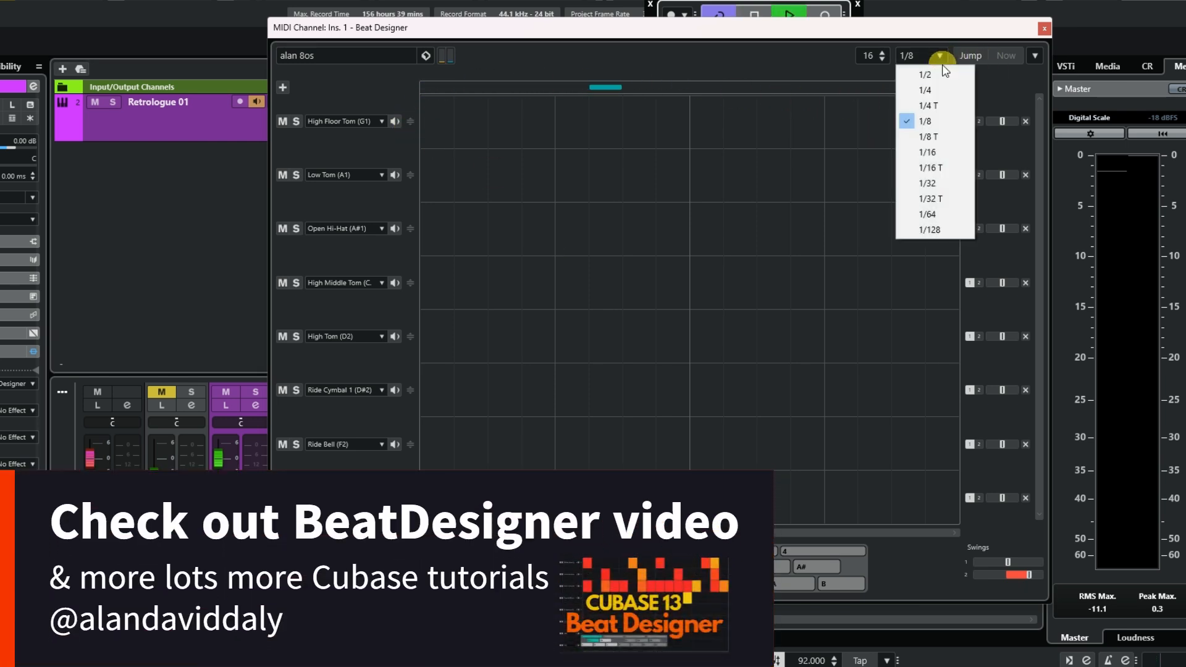
click(927, 153)
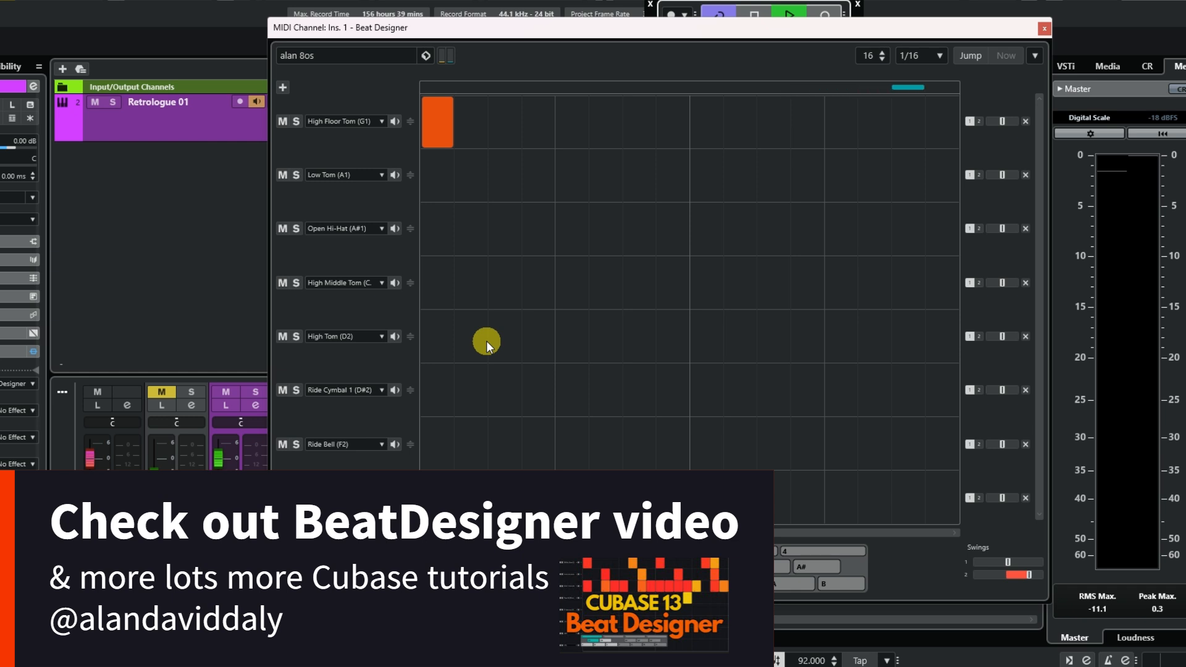
Step: Adjust the velocity of the first High Floor Tom (G1) step, and remove that step from the pattern
mouse_move(441, 110)
mouse_down()
mouse_move(438, 144)
mouse_move(432, 95)
mouse_up()
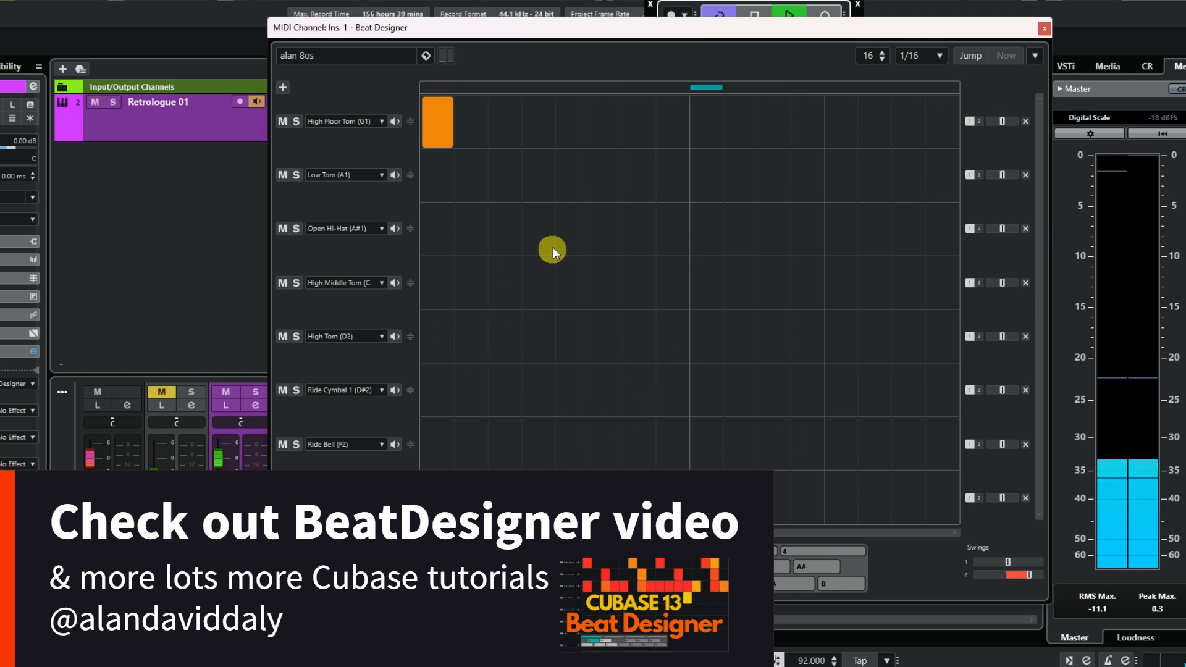
click(439, 126)
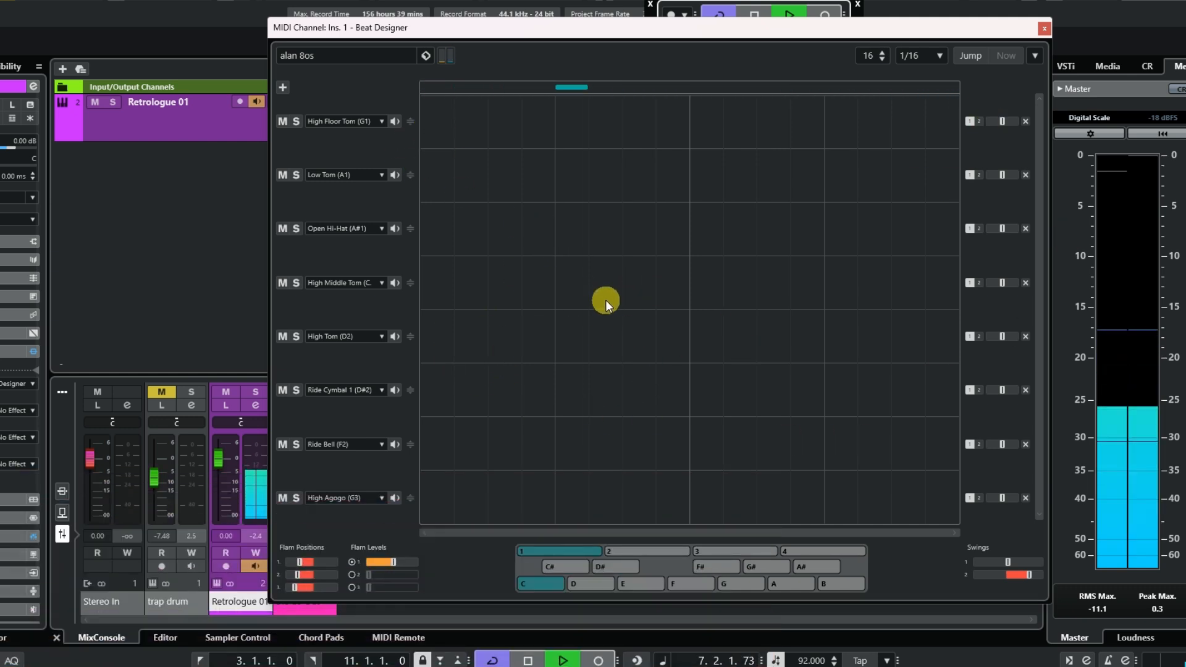
Step: Place a note on the fifth step of the High Middle Tom lane and give it three flams during playback
click(578, 292)
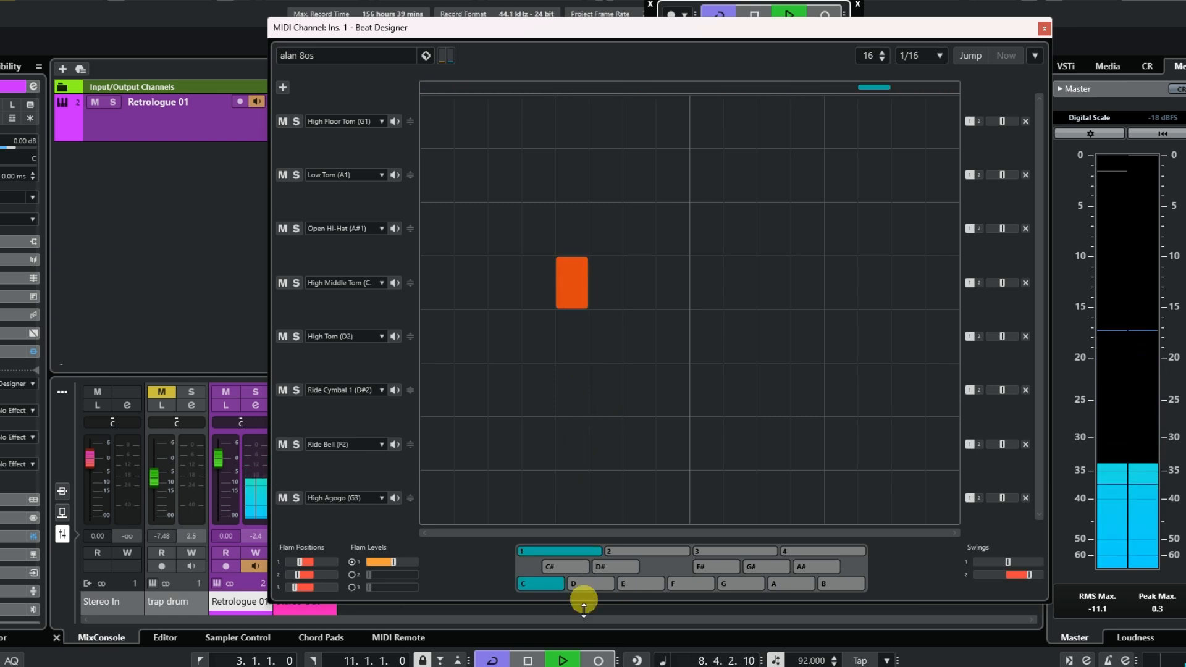
key(space)
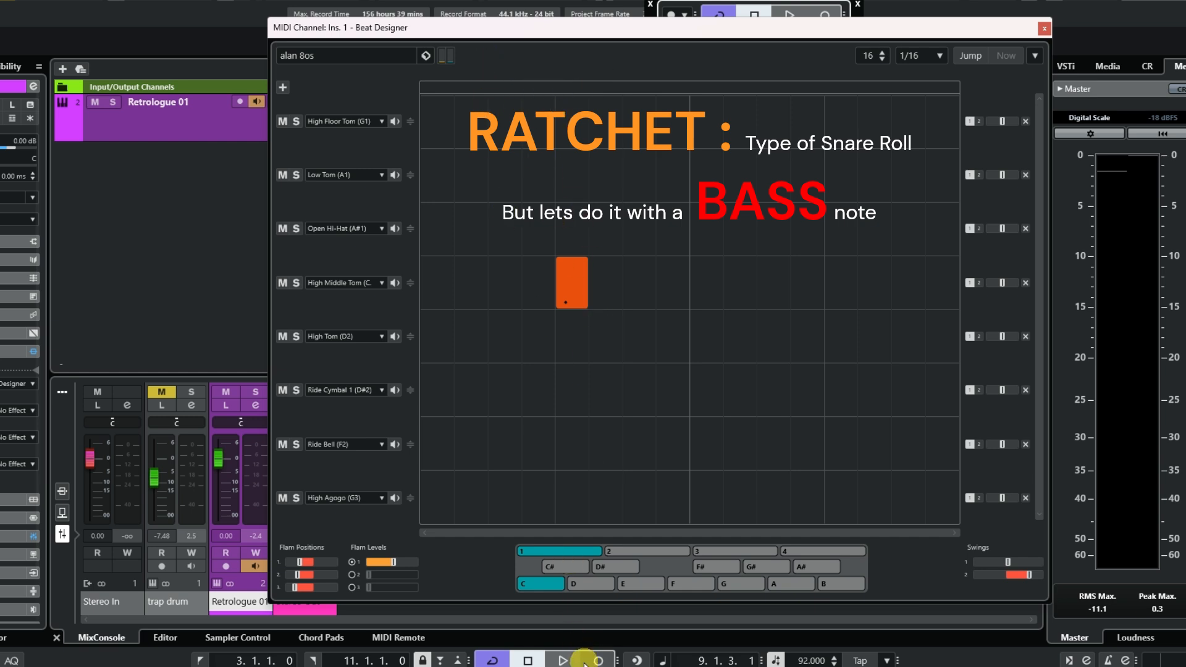
click(563, 660)
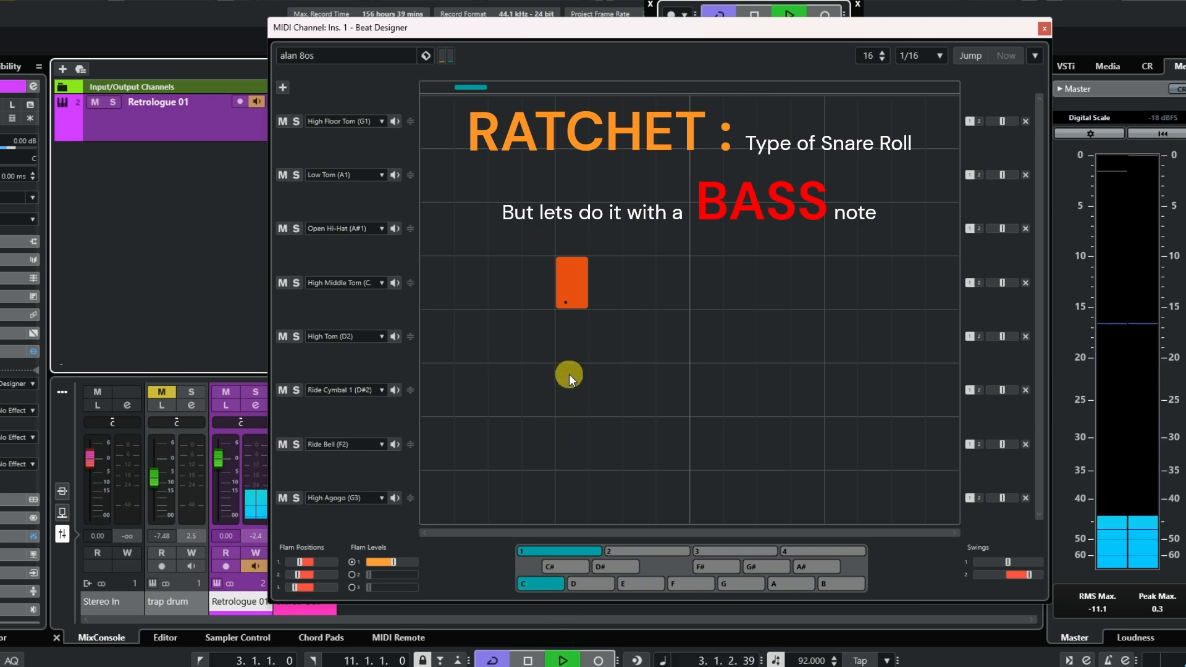
click(564, 302)
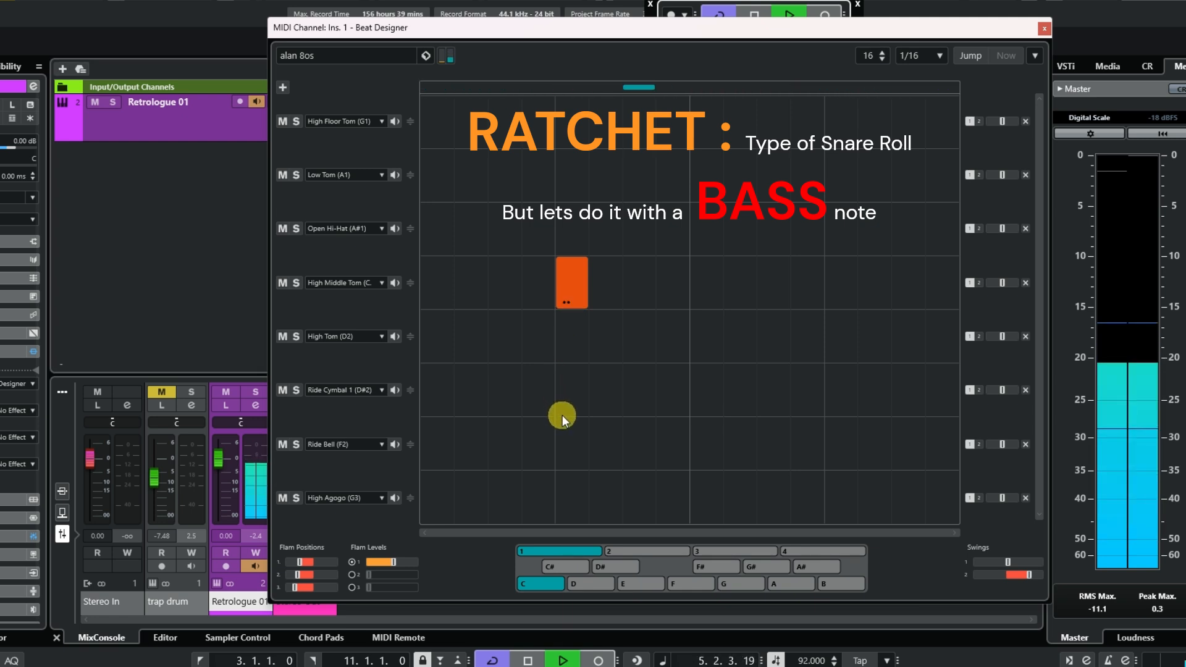
click(571, 302)
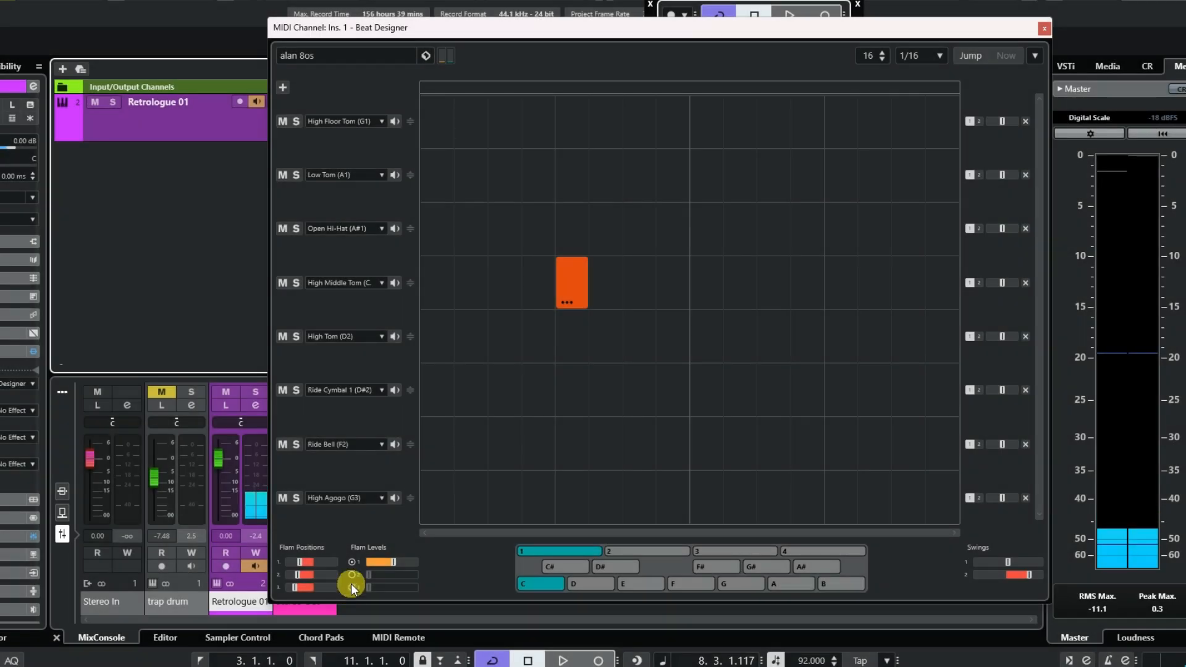
Step: Raise the levels of flams 2 and 3 and reduce flam 1's level slightly while the pattern plays
click(351, 587)
drag(384, 587, 412, 591)
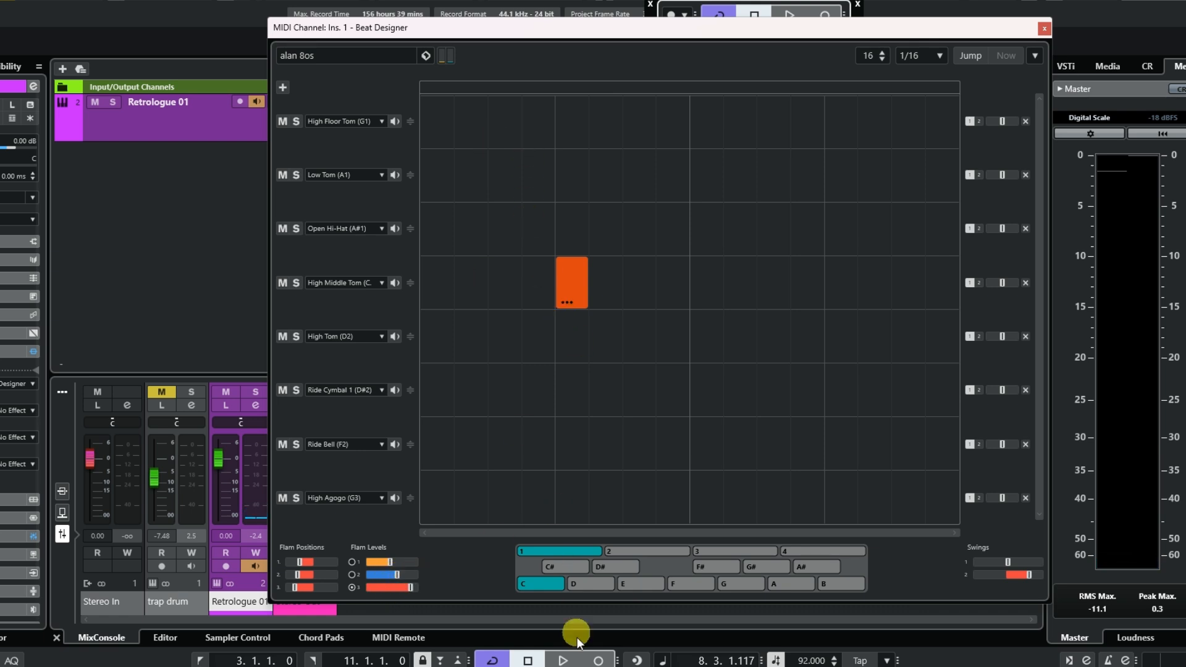
click(565, 660)
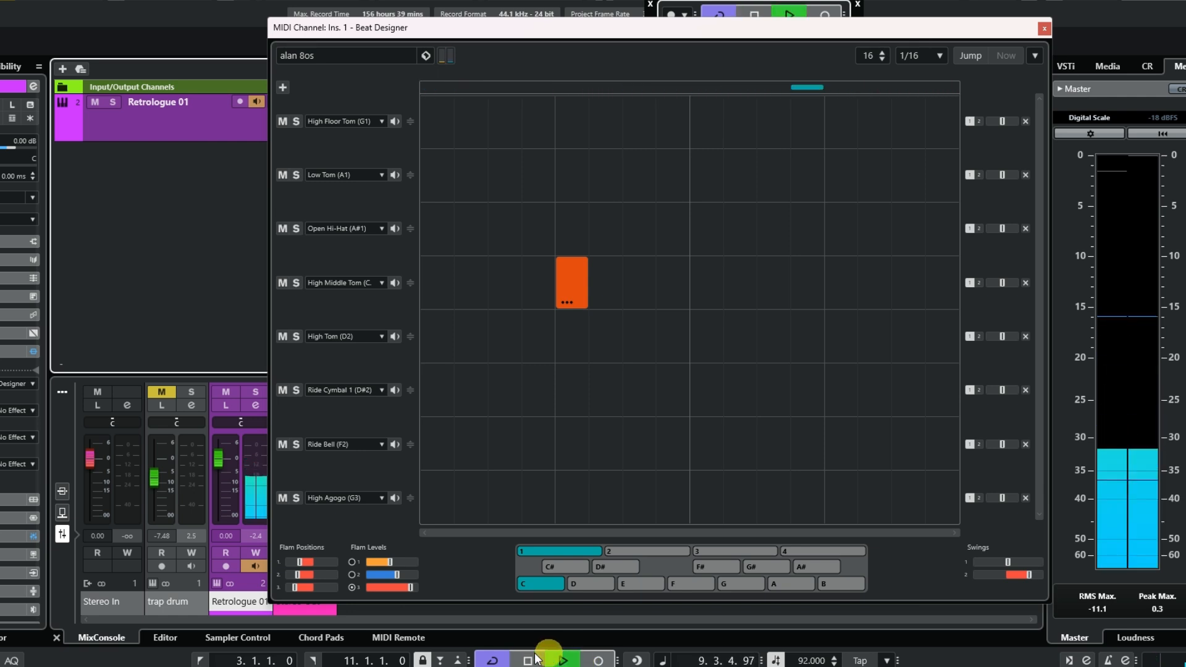
drag(391, 563, 384, 565)
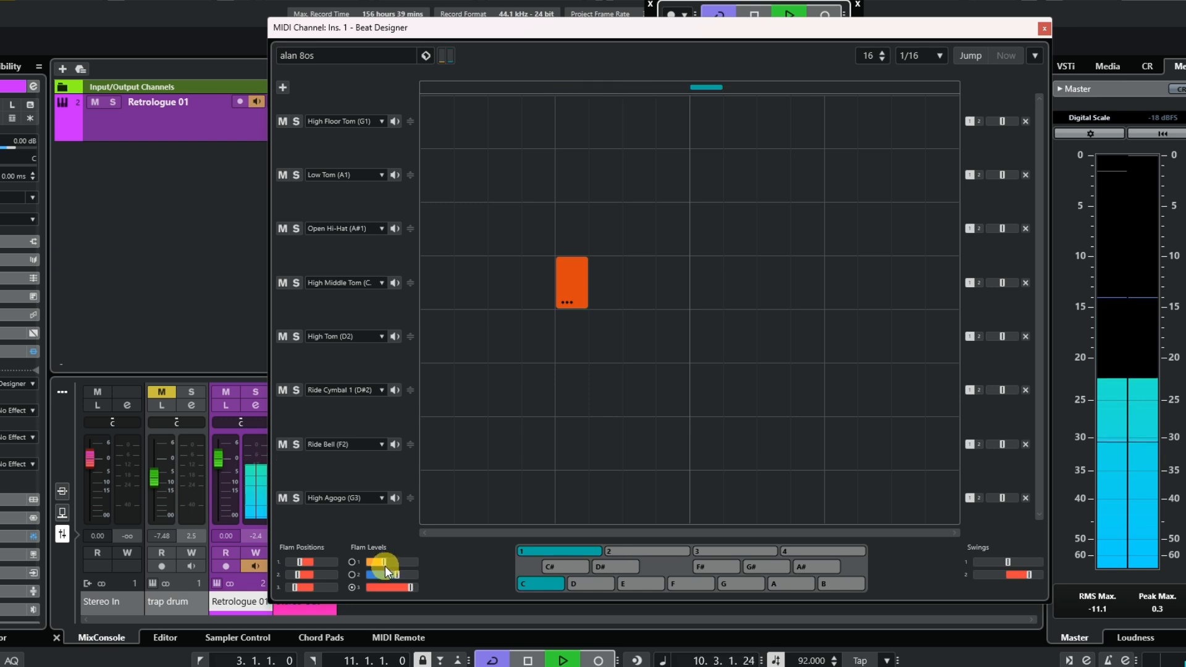
Step: Shift the three flam positions and rebalance the flam levels, with flam 2 lowest and flam 3 highest
drag(296, 565, 302, 589)
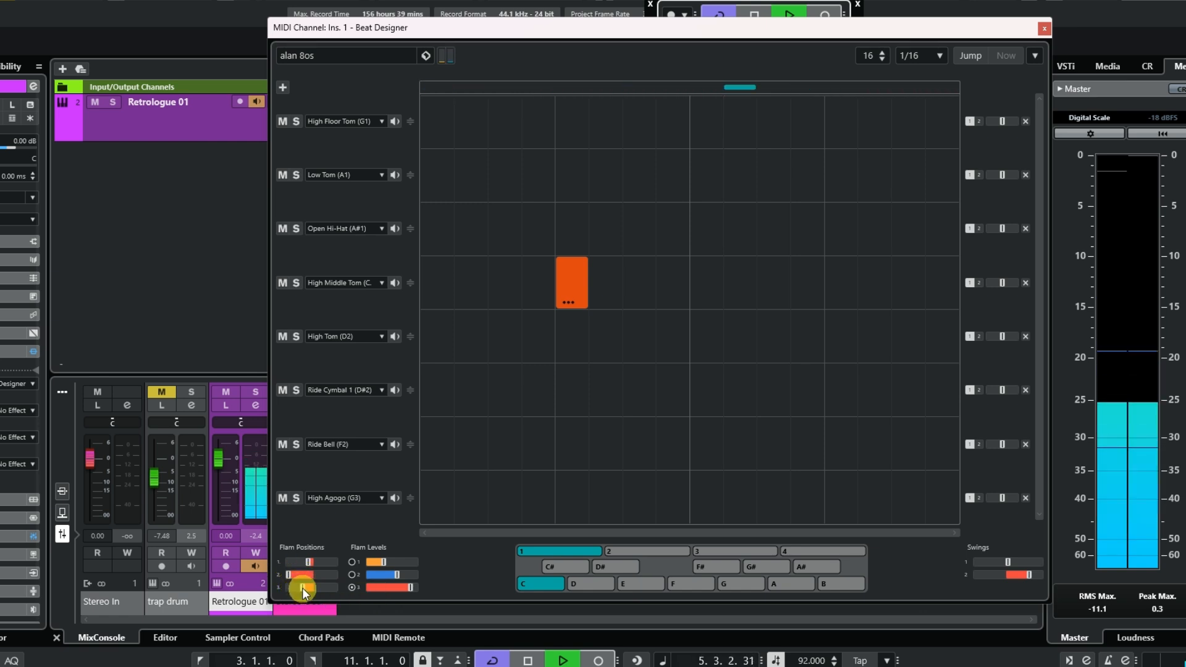
mouse_move(410, 587)
mouse_down()
mouse_move(375, 591)
mouse_move(409, 565)
mouse_move(395, 575)
mouse_up()
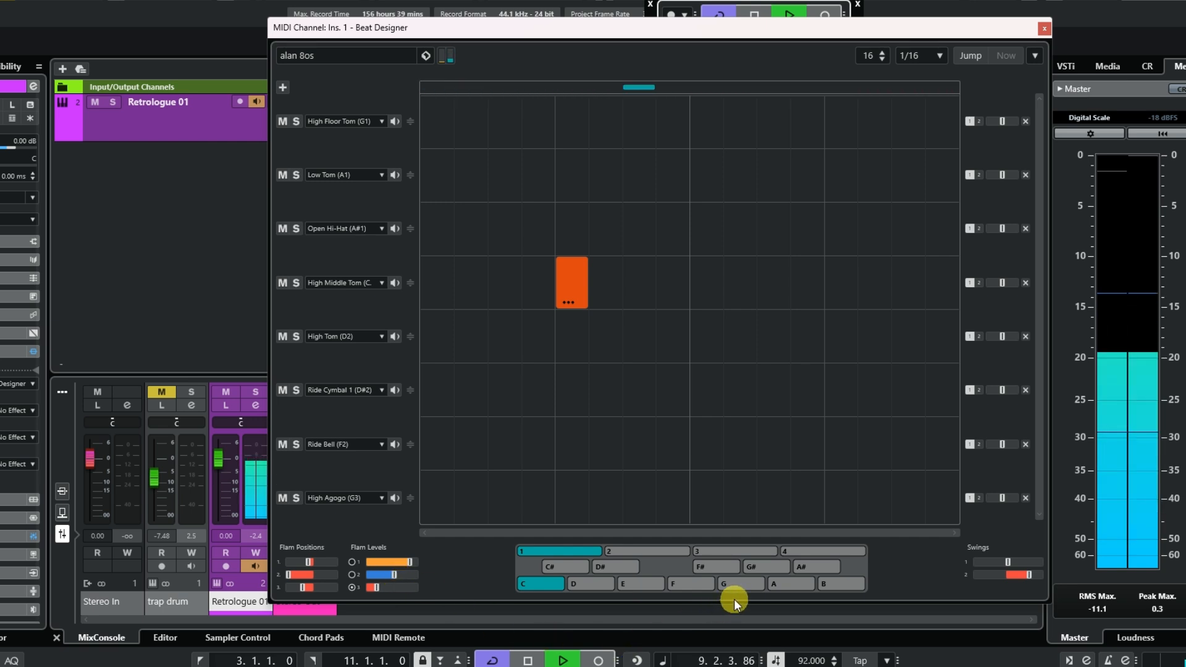
drag(371, 591, 391, 567)
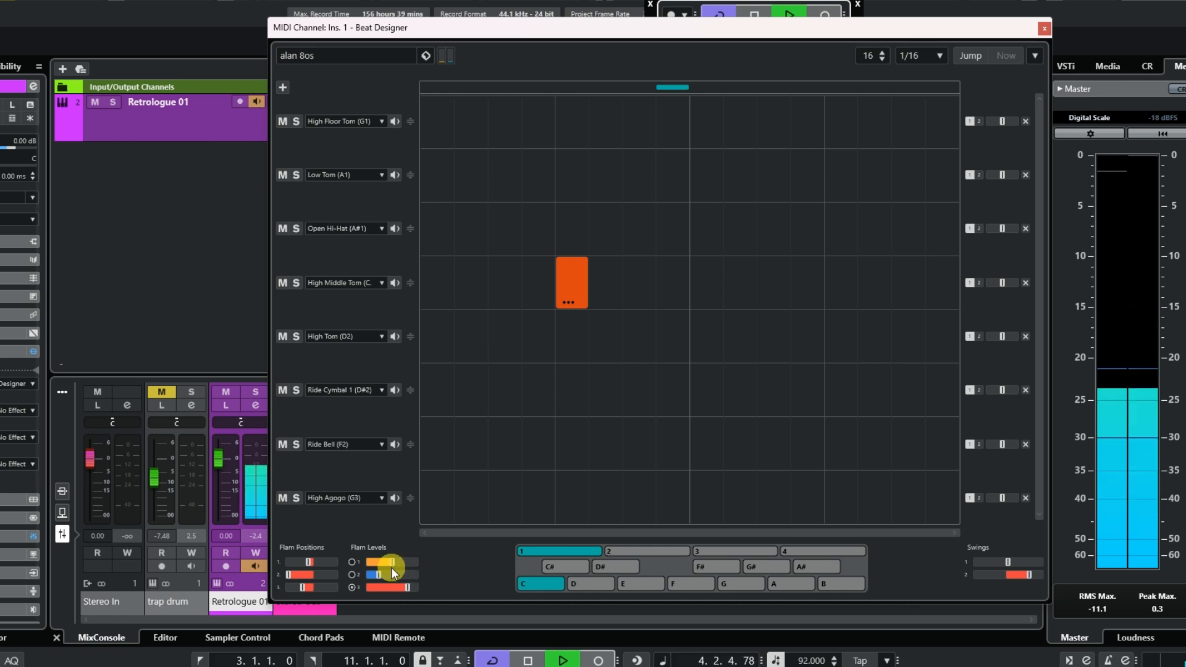
Step: Set Beat Designer's step resolution to 1/4, listen to the slower ratchet, and stop playback
click(928, 61)
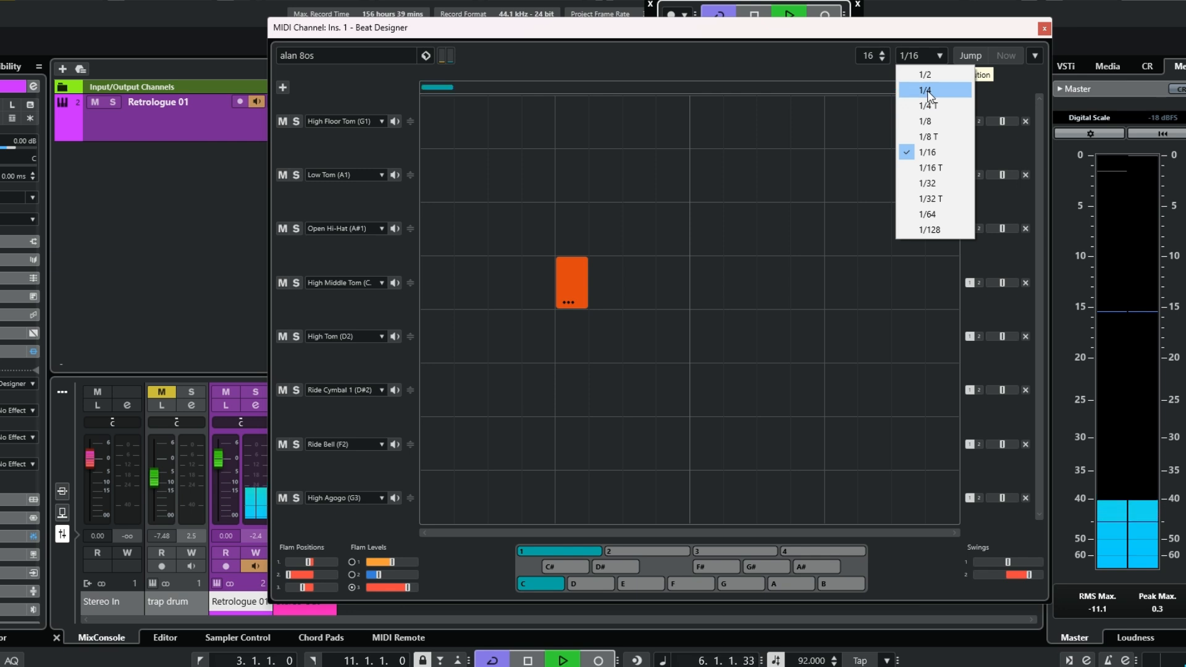
click(927, 93)
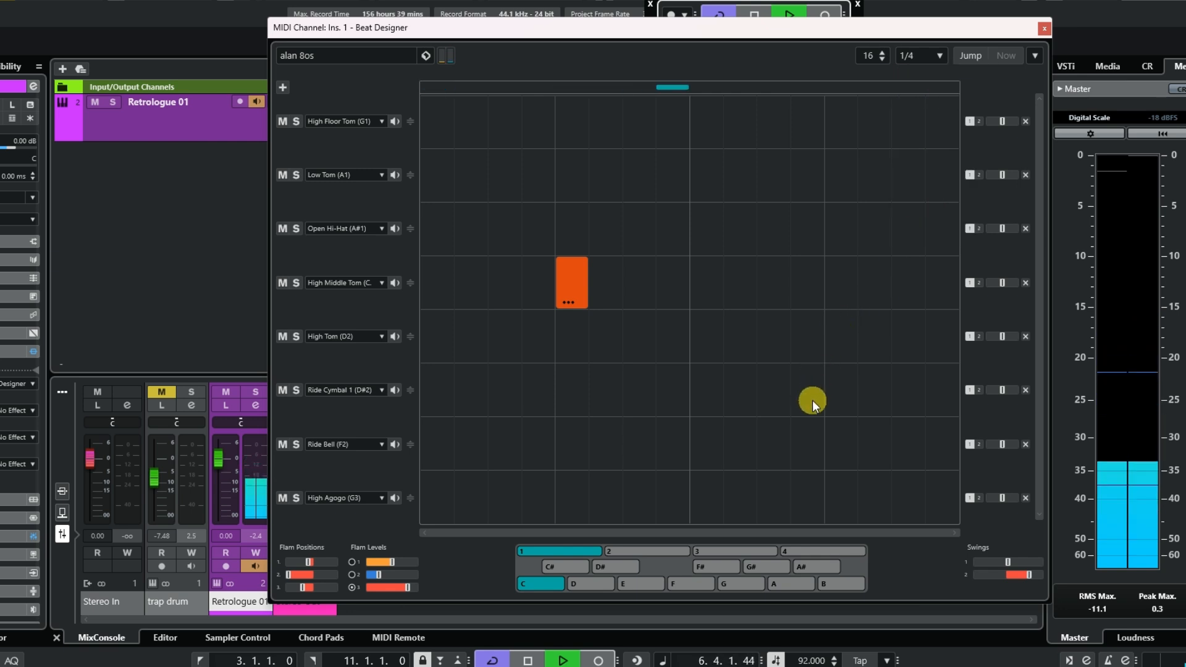
click(527, 660)
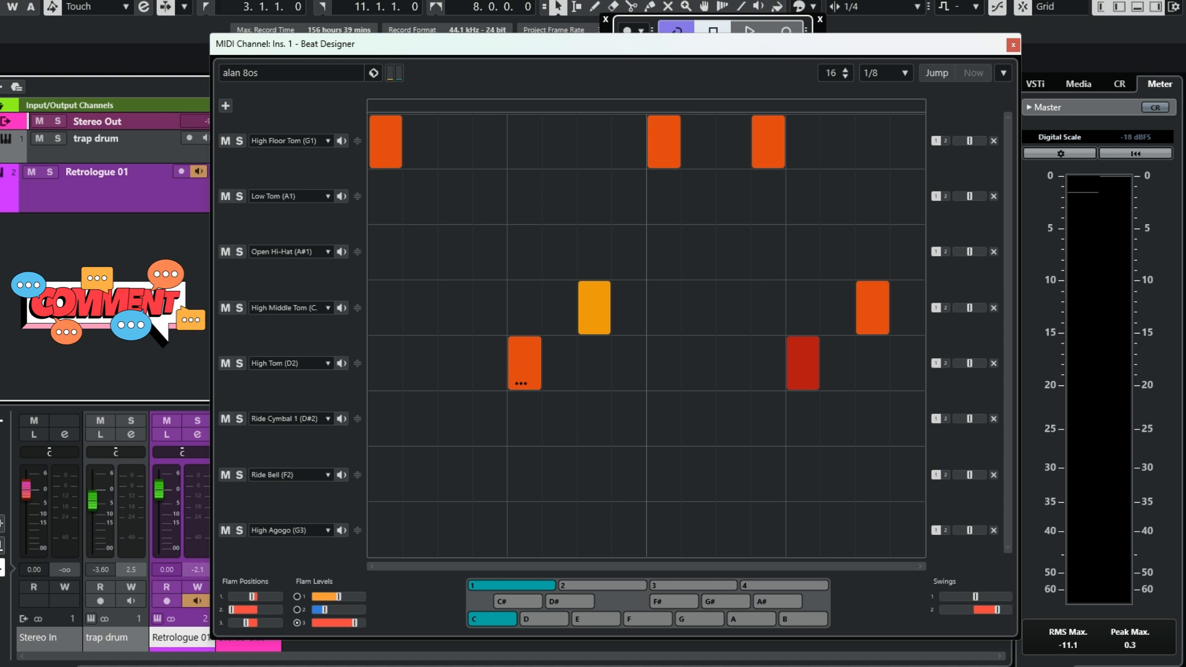
Step: Play the bass pattern with the trap drum track and lower the Retrologue 01 channel fader to -3.89
key(space)
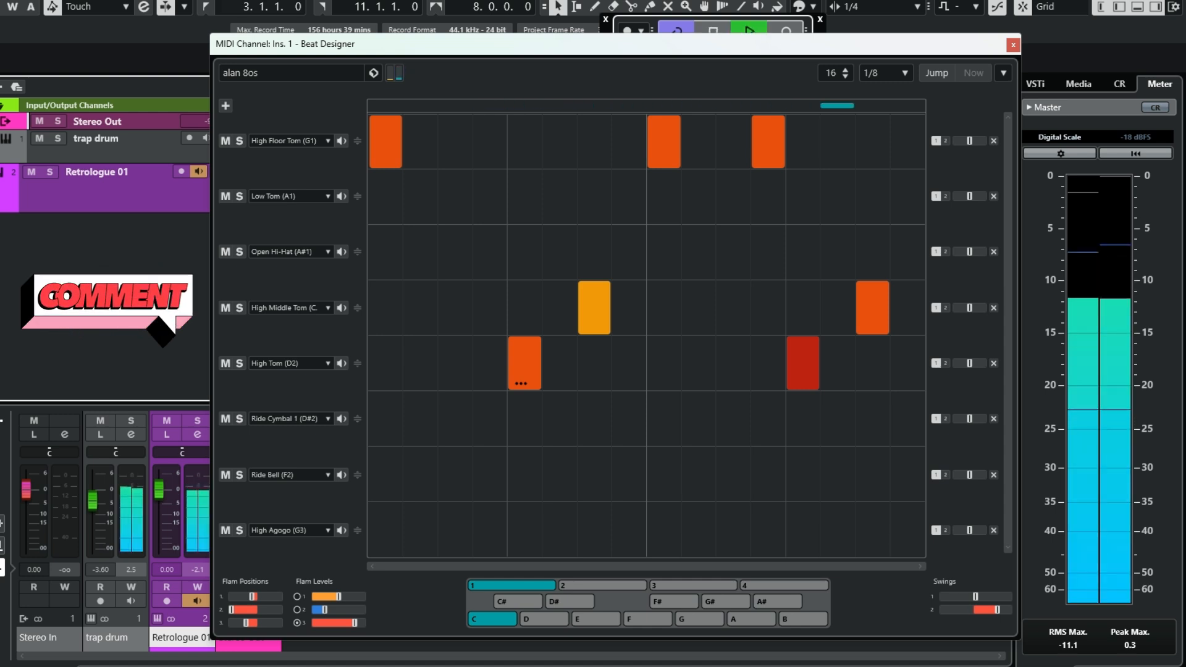
drag(159, 491, 165, 512)
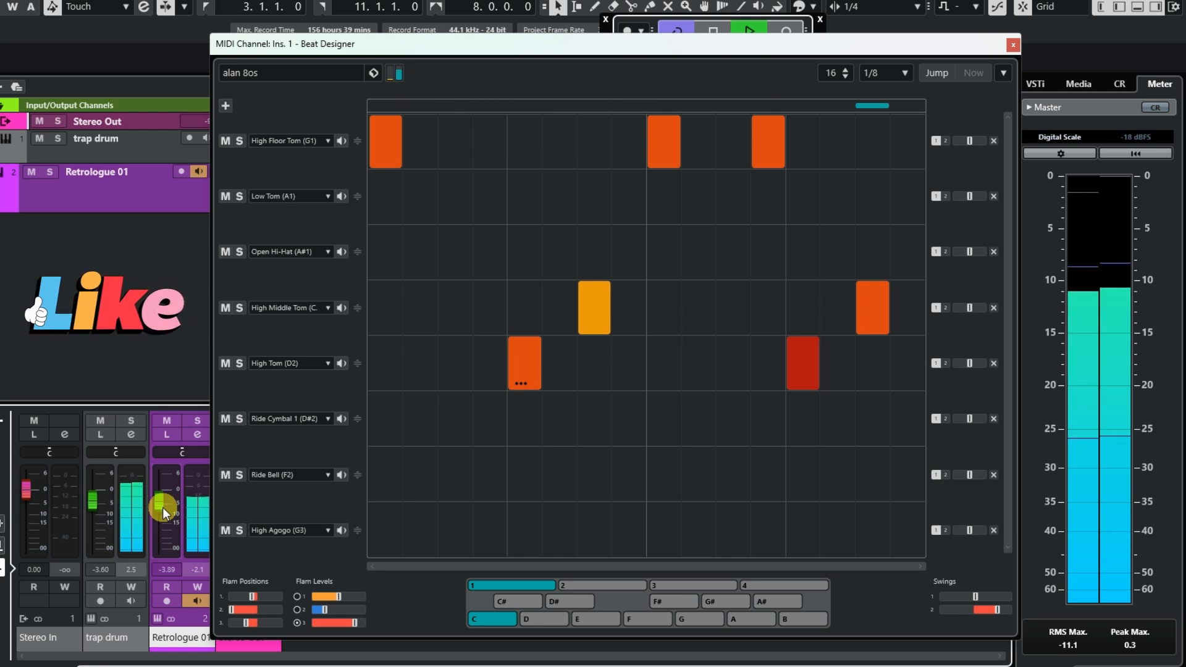
key(space)
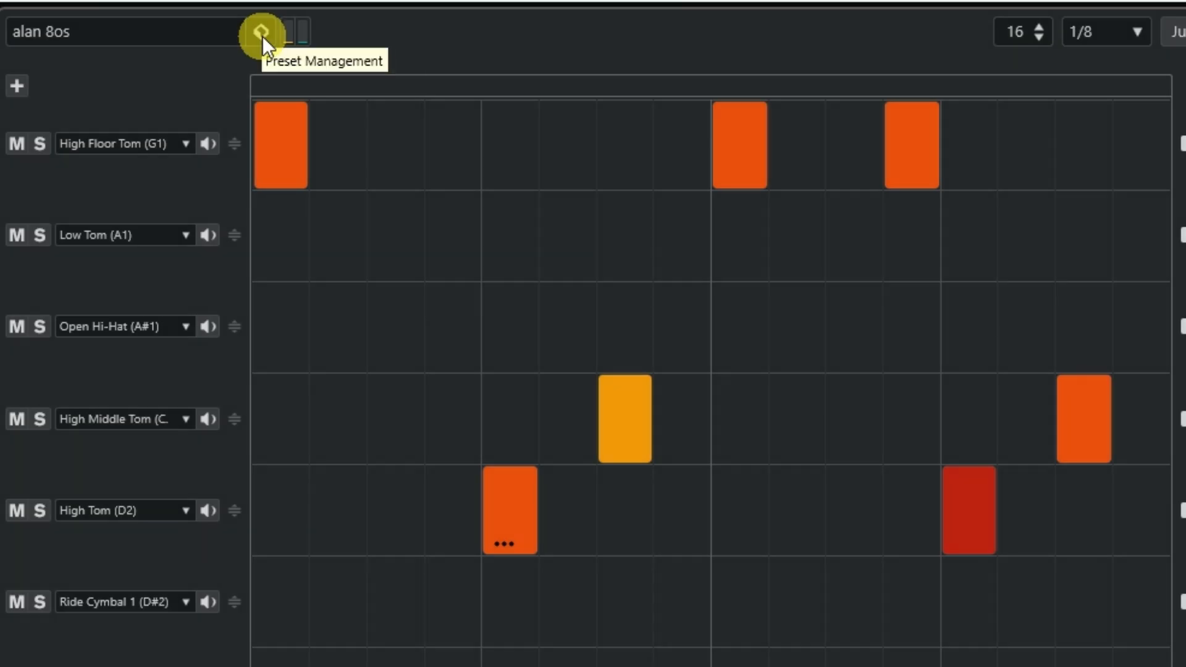
Step: Save the Beat Designer pattern bank as a new preset named "alan bass one"
click(373, 73)
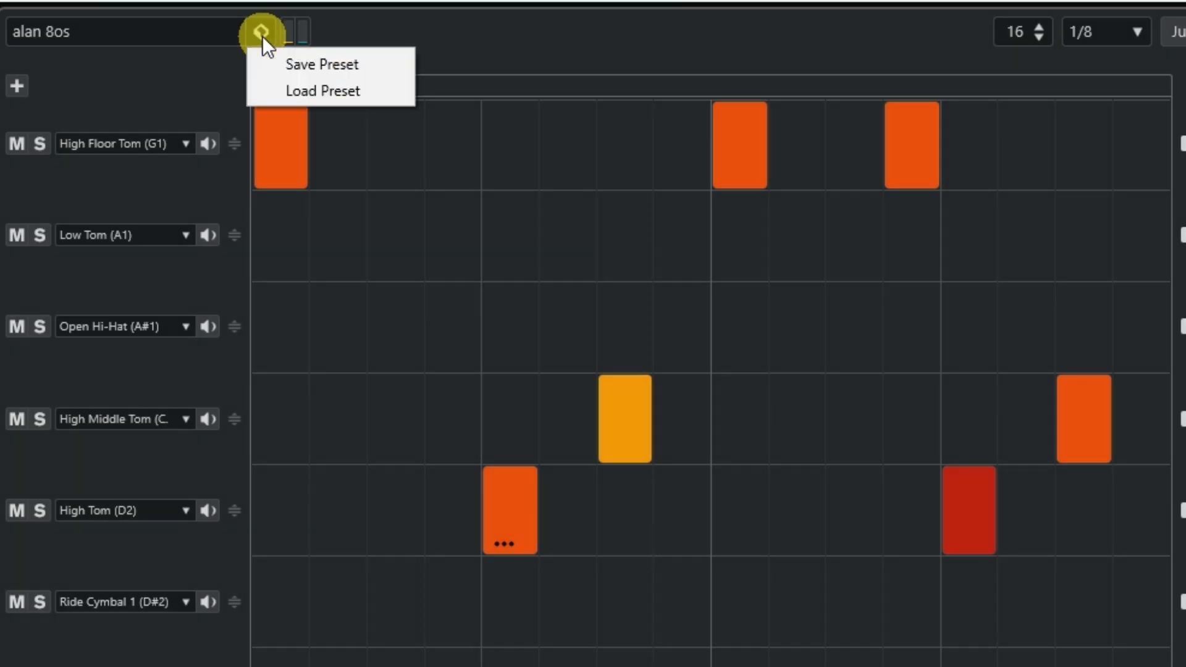
click(307, 64)
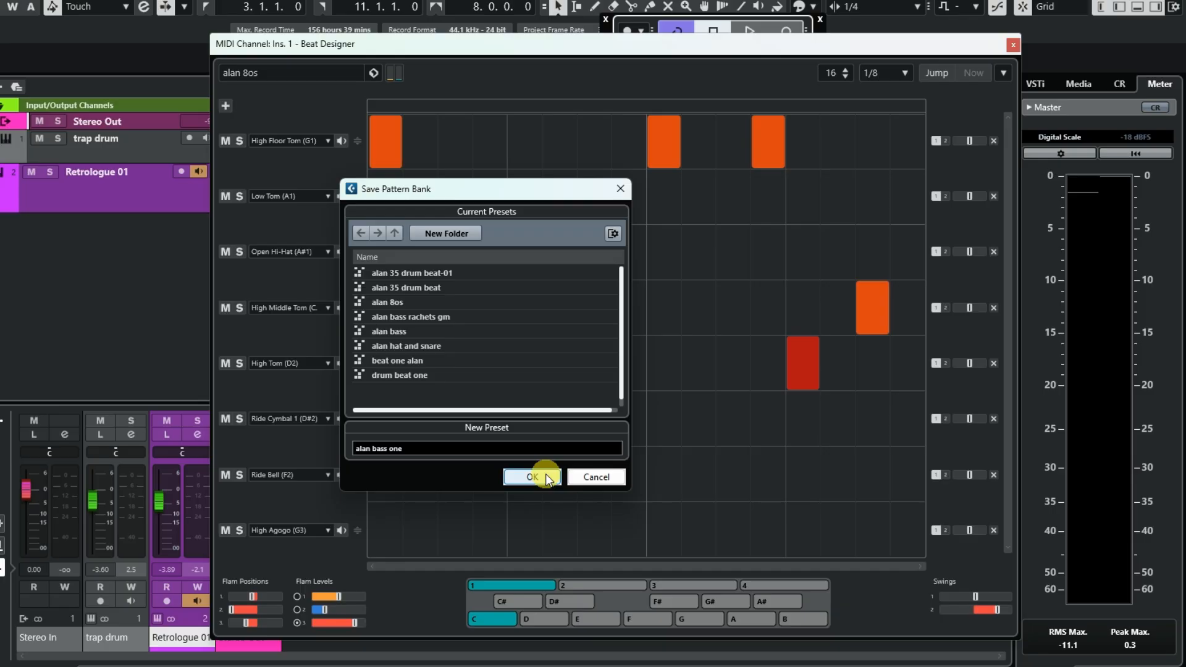
click(546, 474)
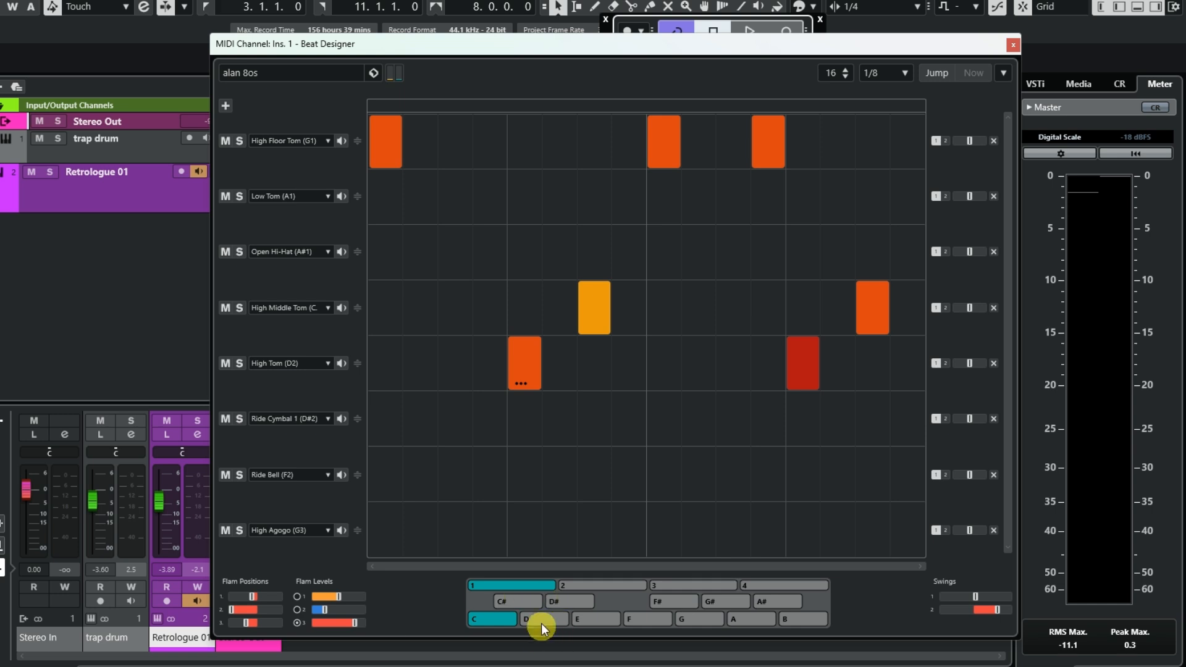
Step: Look through Beat Designer's other pattern slots in the first octave, including D, and return to pattern C
click(513, 601)
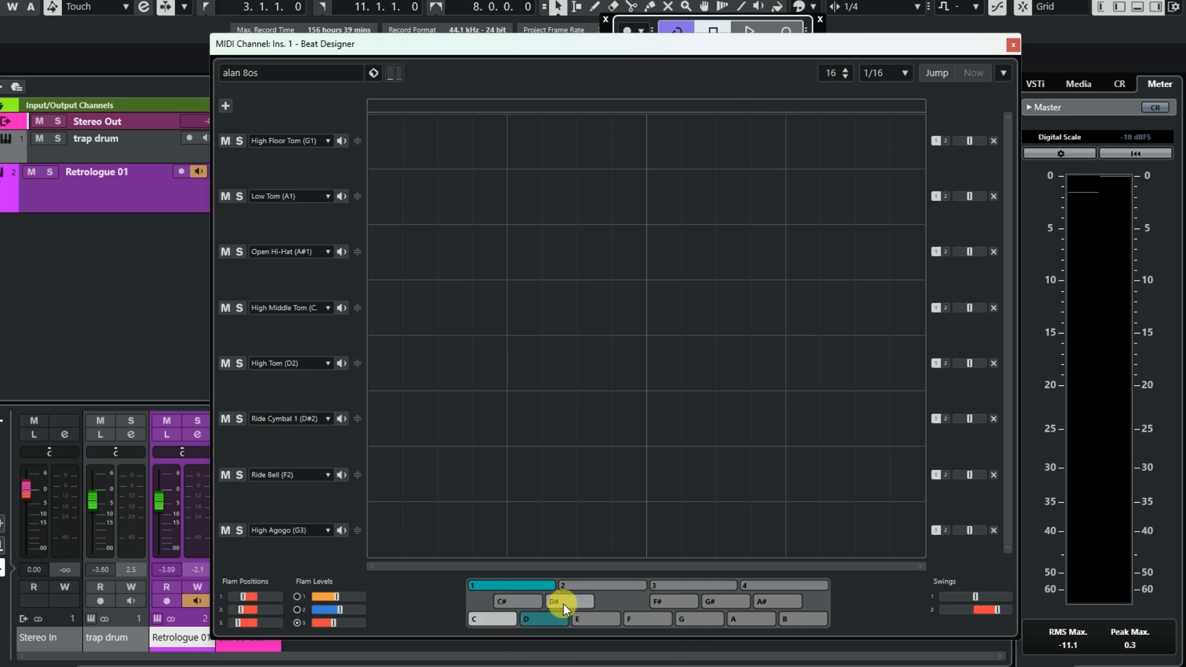
click(589, 620)
click(513, 620)
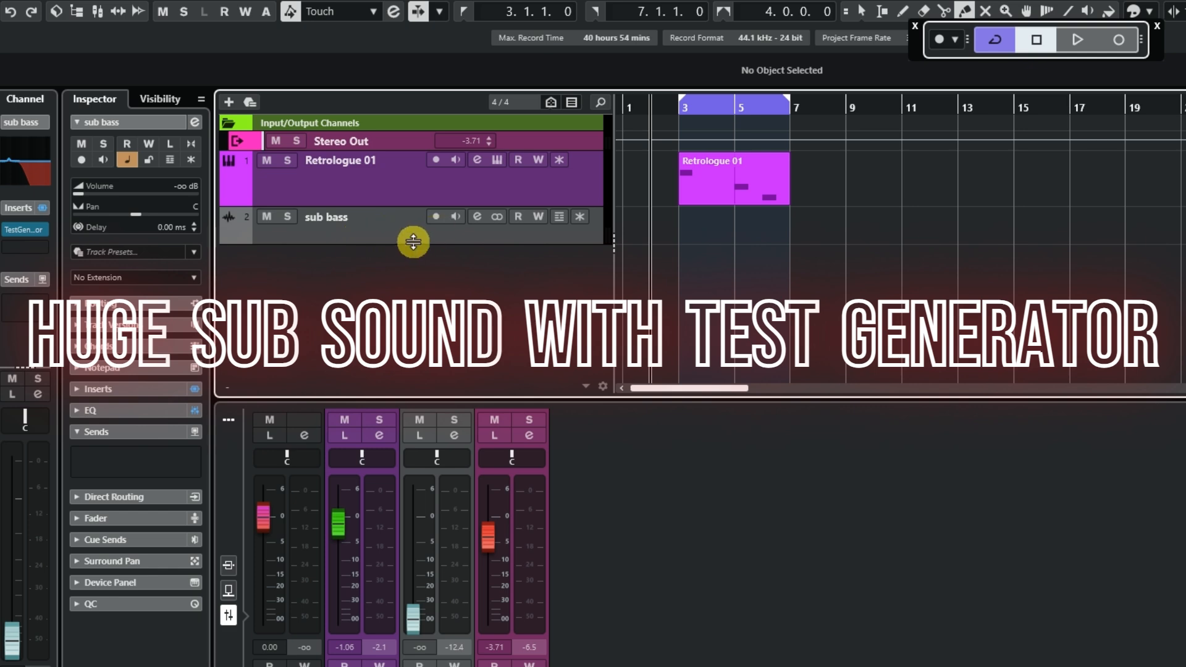
right_click(418, 294)
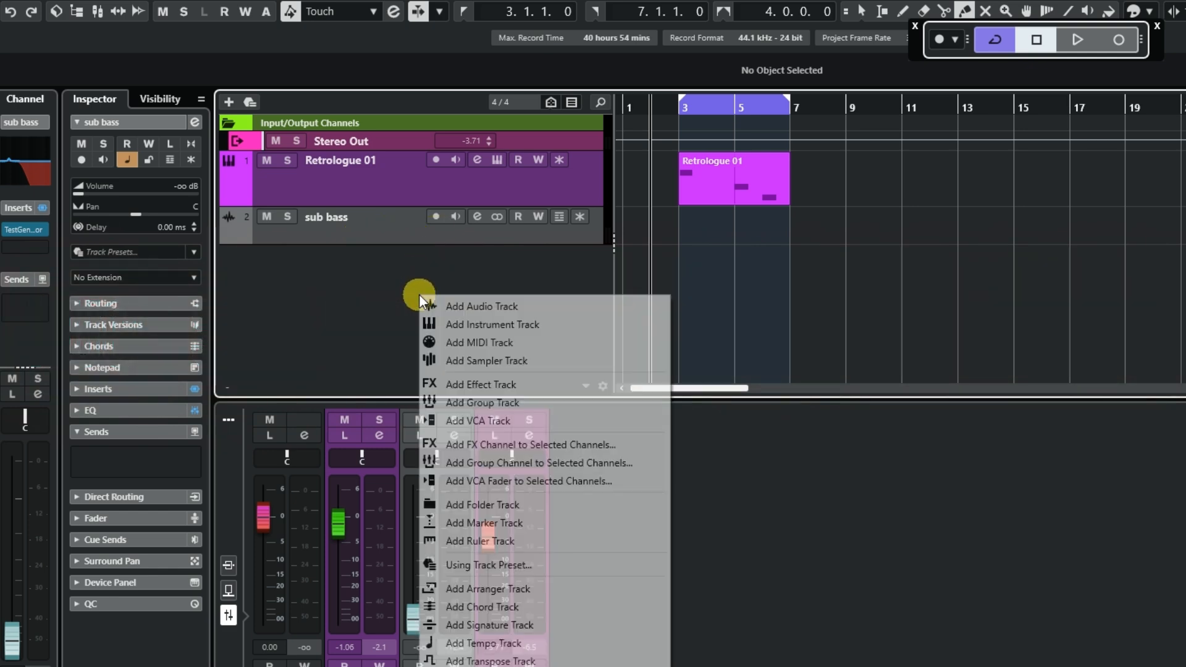
click(487, 310)
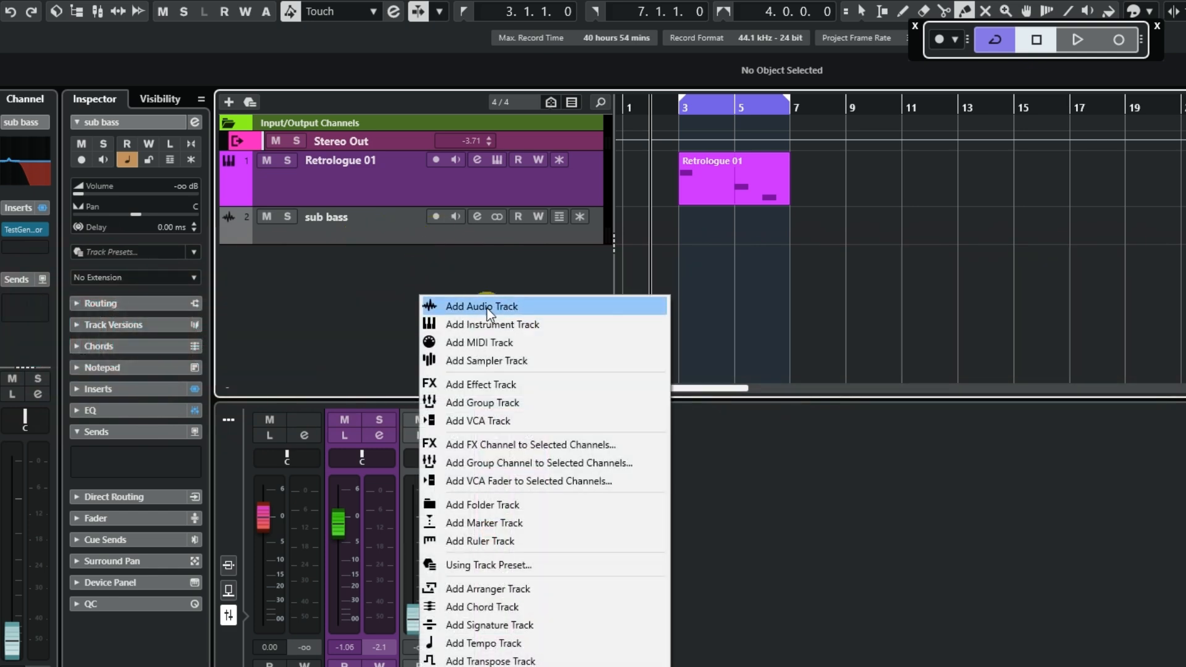
click(492, 307)
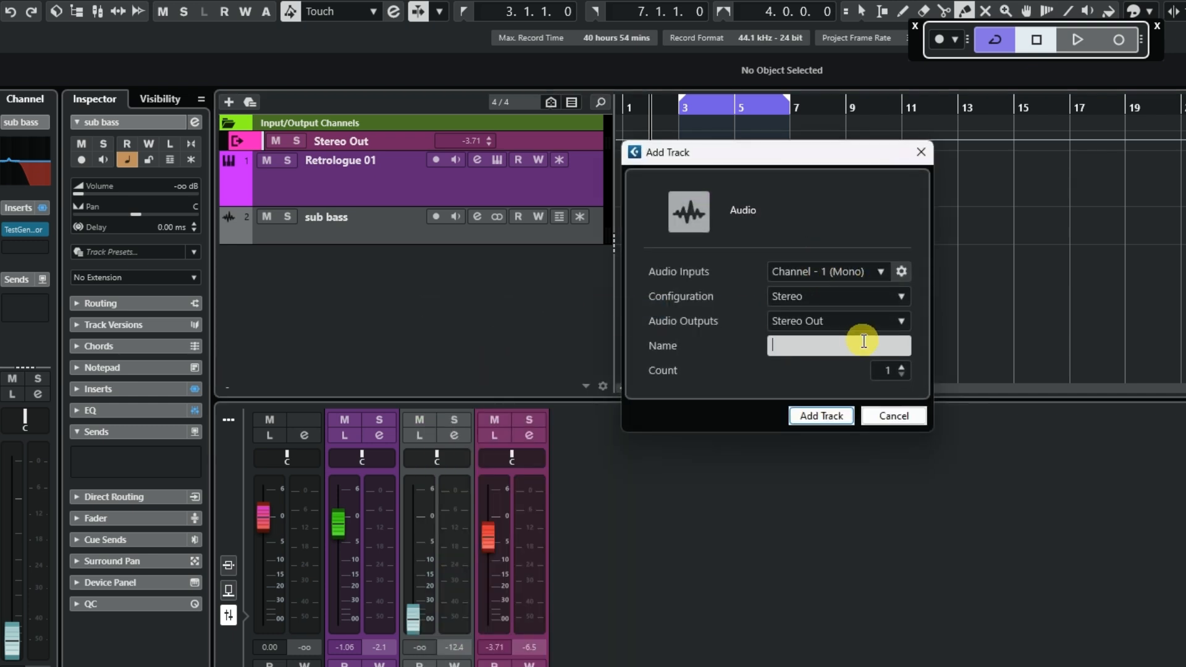
click(890, 414)
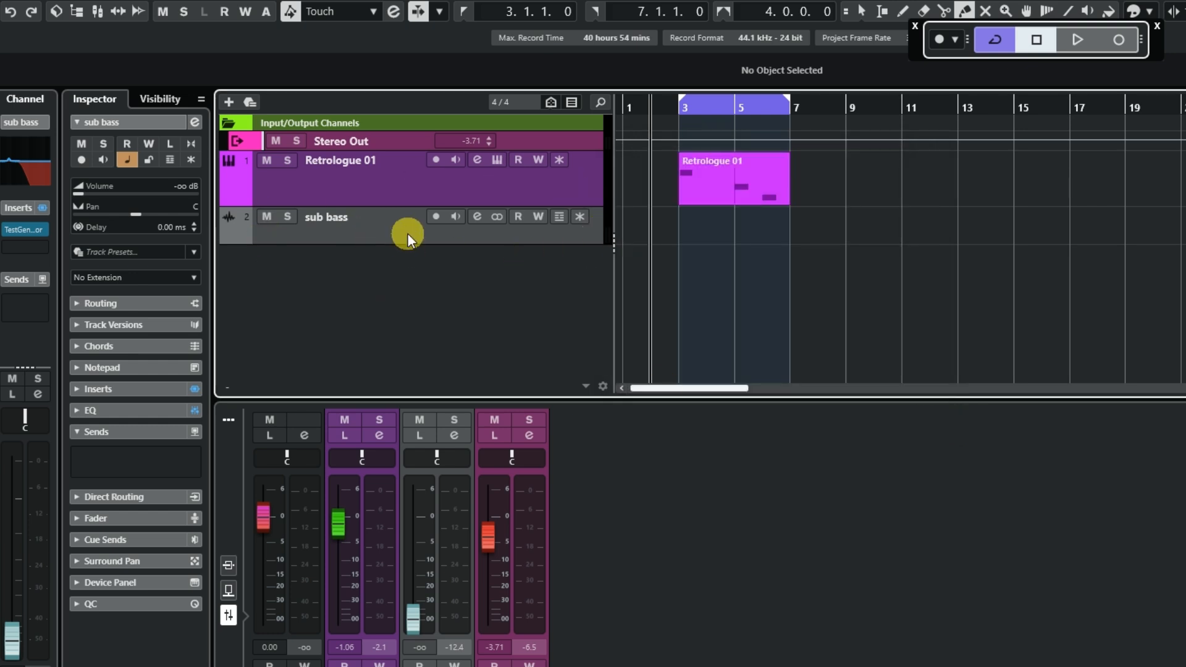
Step: Open the sub bass channel's TestGenerator, audition its sine tone with the fader raised to -0.44, and bring the fader back to silence
click(479, 216)
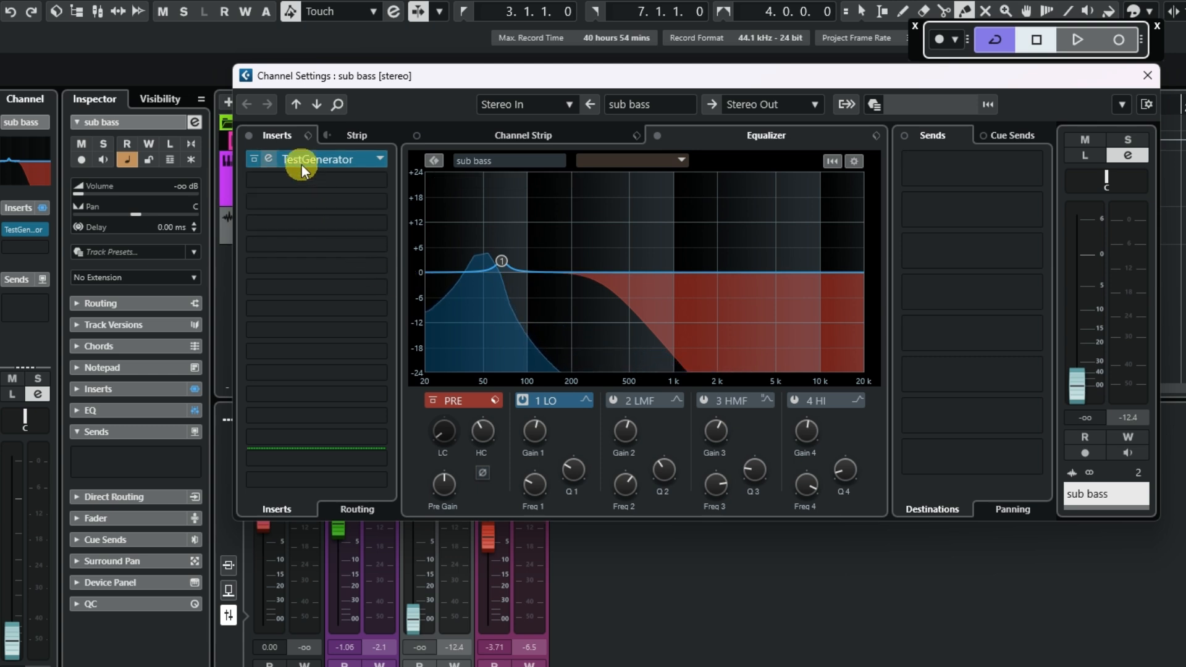
click(270, 159)
drag(658, 197, 656, 180)
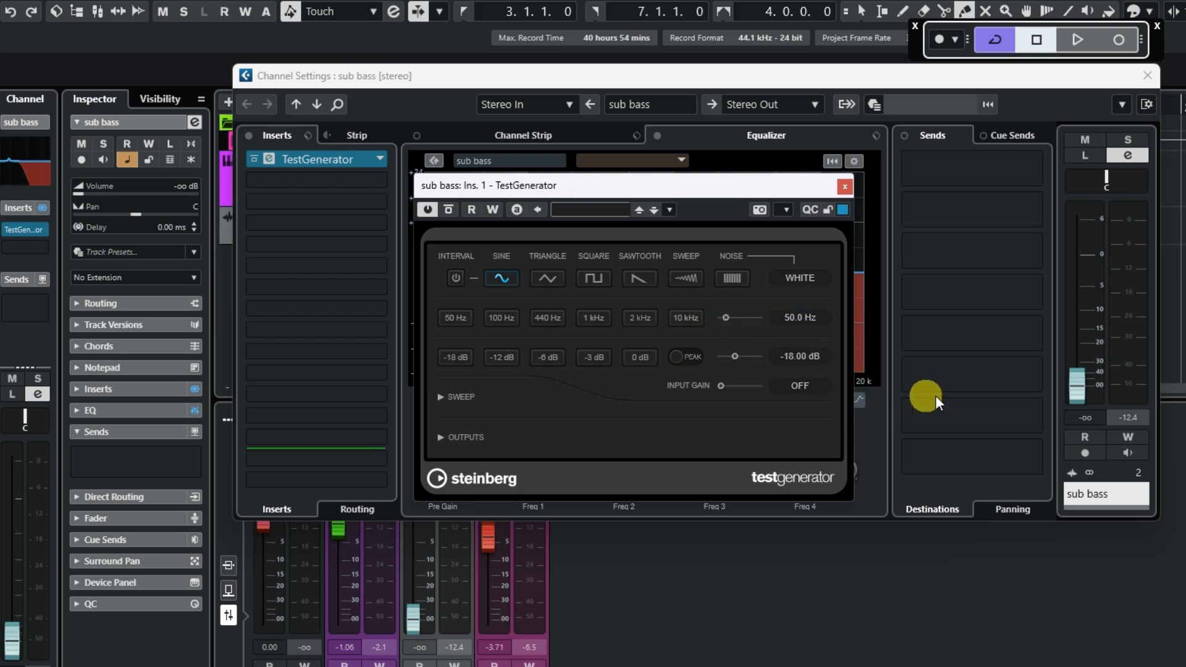
drag(1079, 400, 1081, 271)
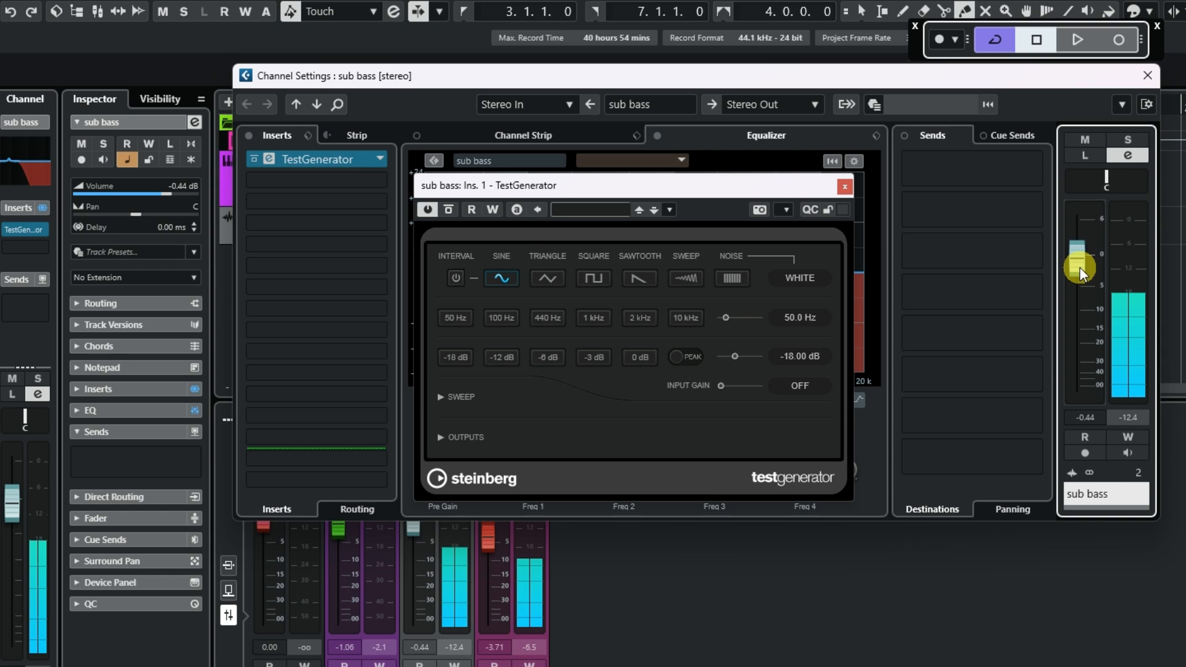
drag(1080, 272, 1101, 416)
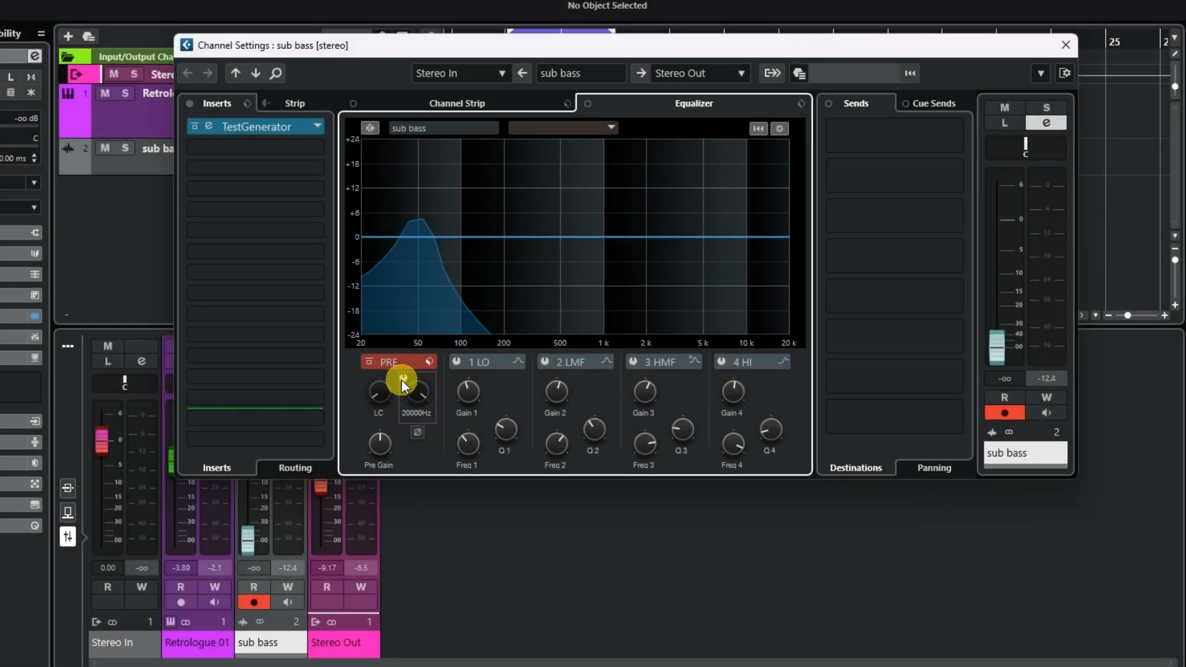
Step: On the sub bass channel EQ, enable a high-cut filter that removes the highs and add a slight low-band boost between 50 and 100 Hz
click(402, 379)
drag(414, 393, 392, 469)
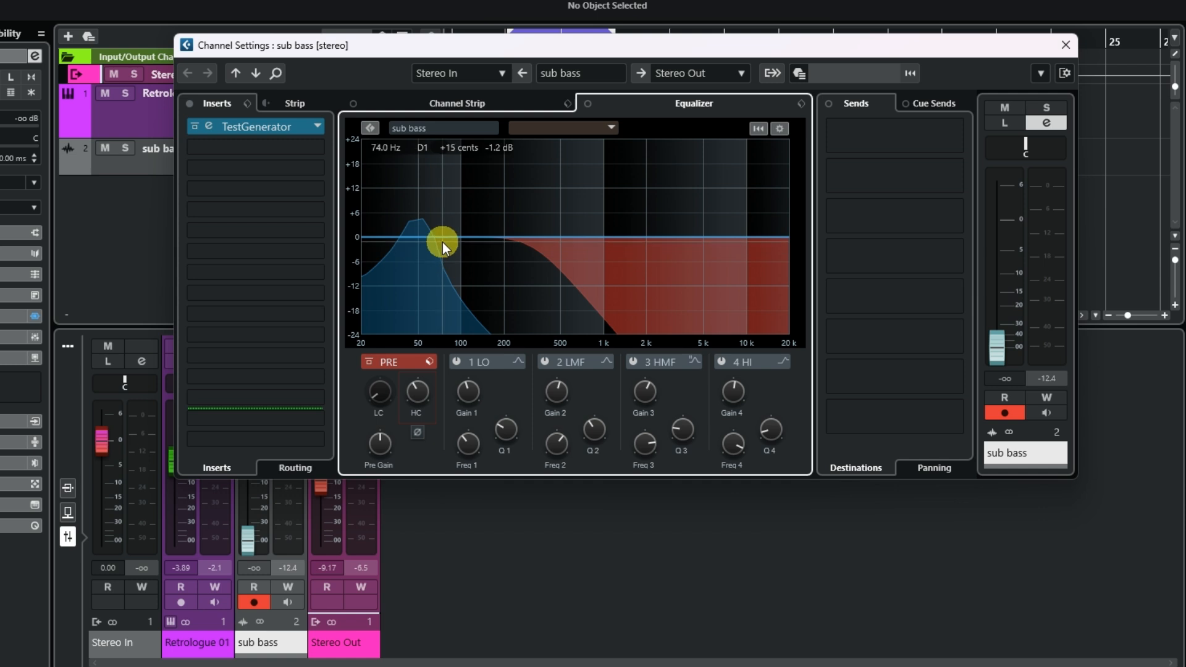
drag(436, 239, 436, 226)
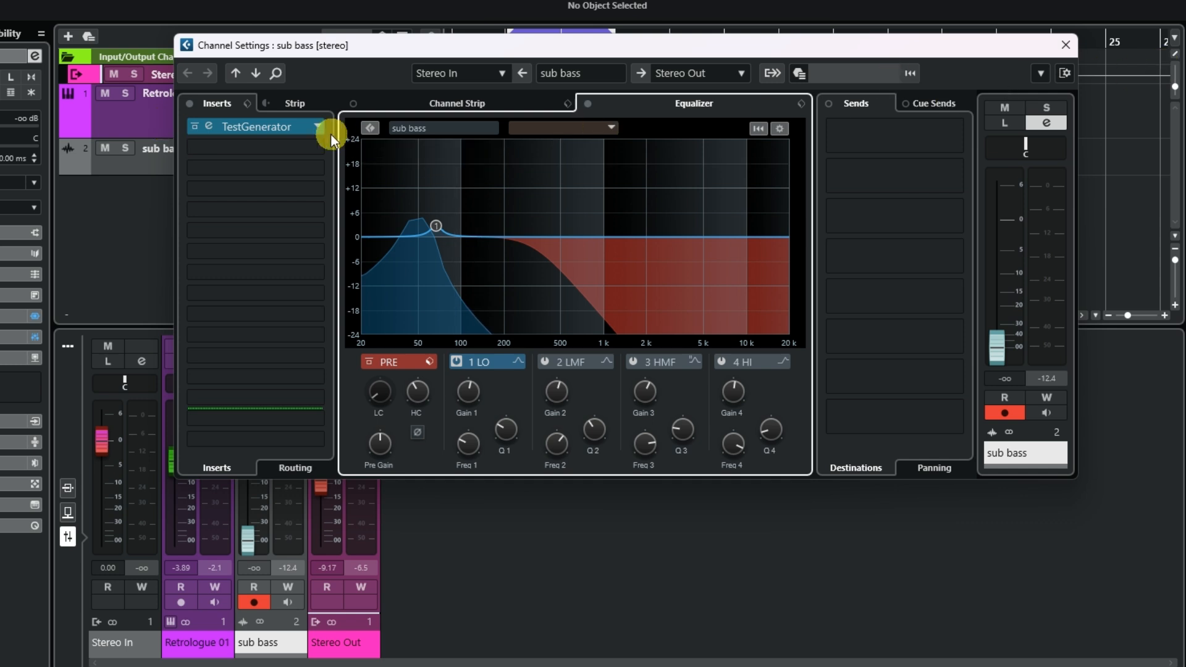
Step: Search the effects for "gate" and insert the Steinberg Gate after TestGenerator on the sub bass channel
click(319, 147)
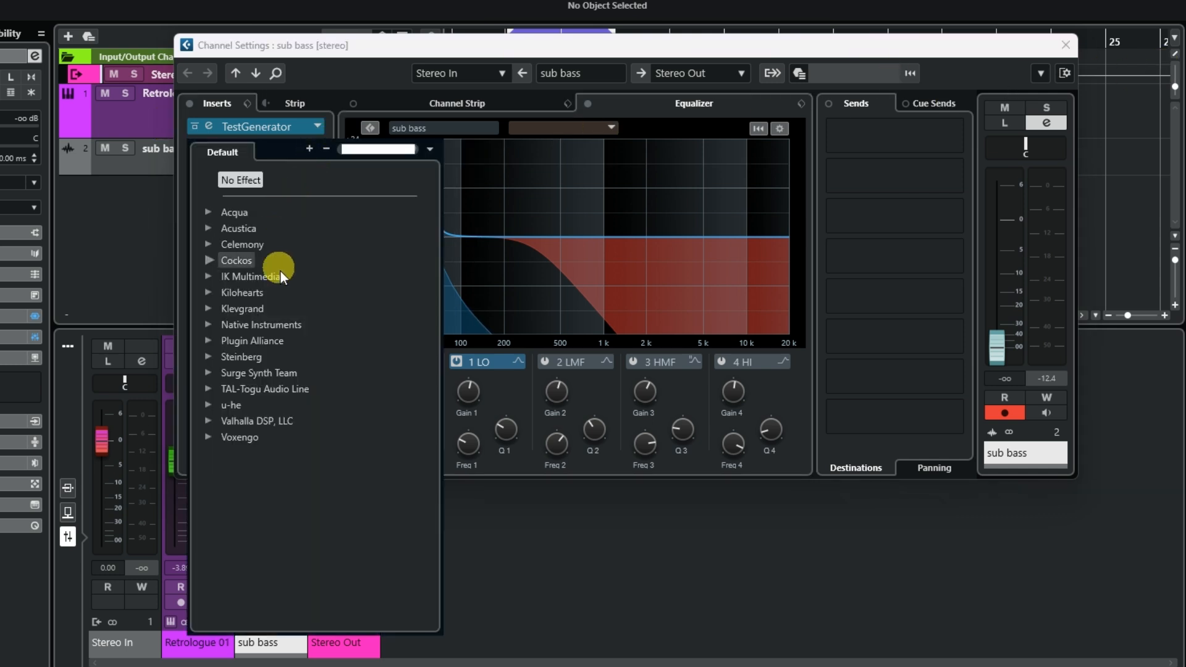
click(220, 357)
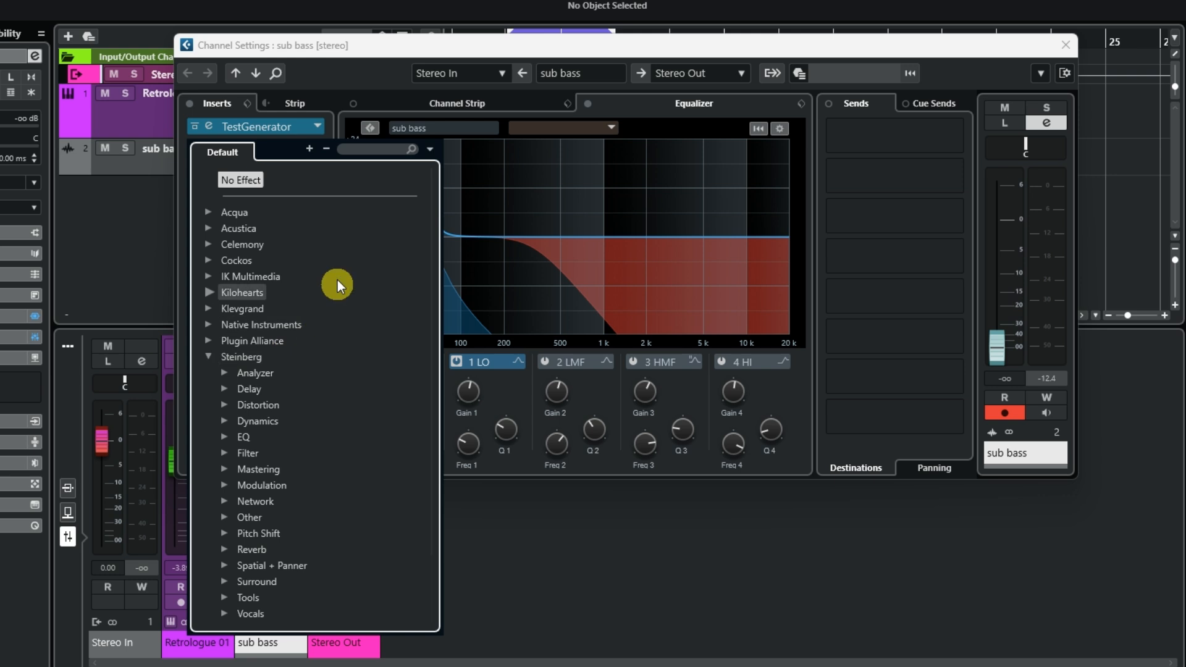
click(369, 151)
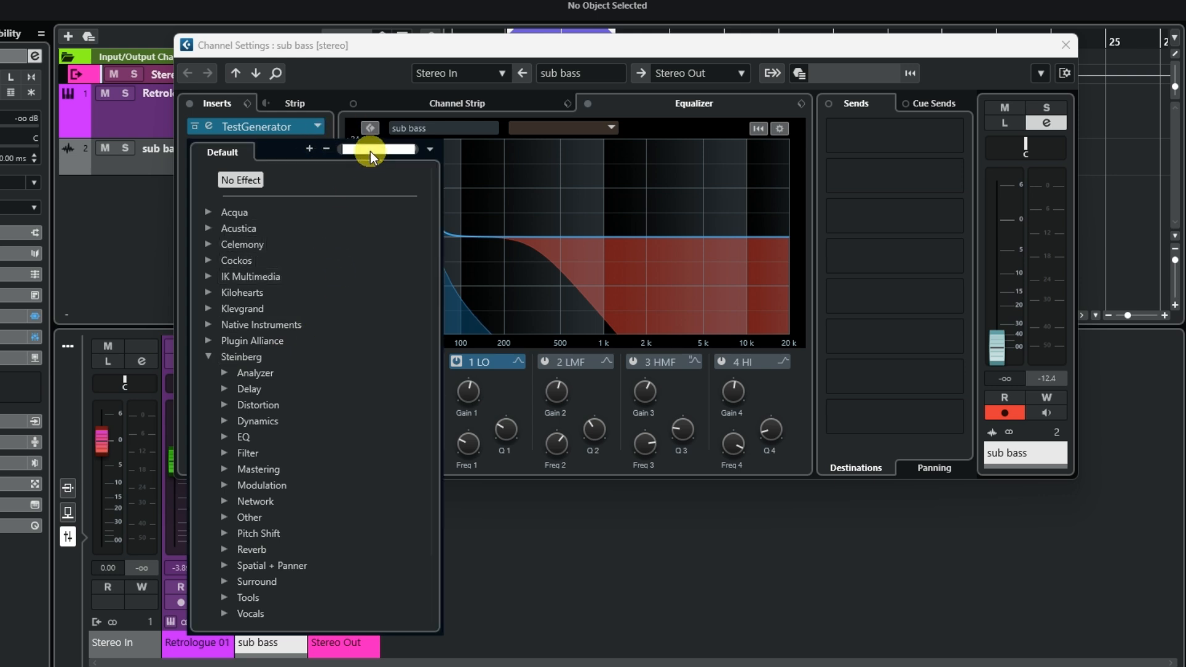
text(gate)
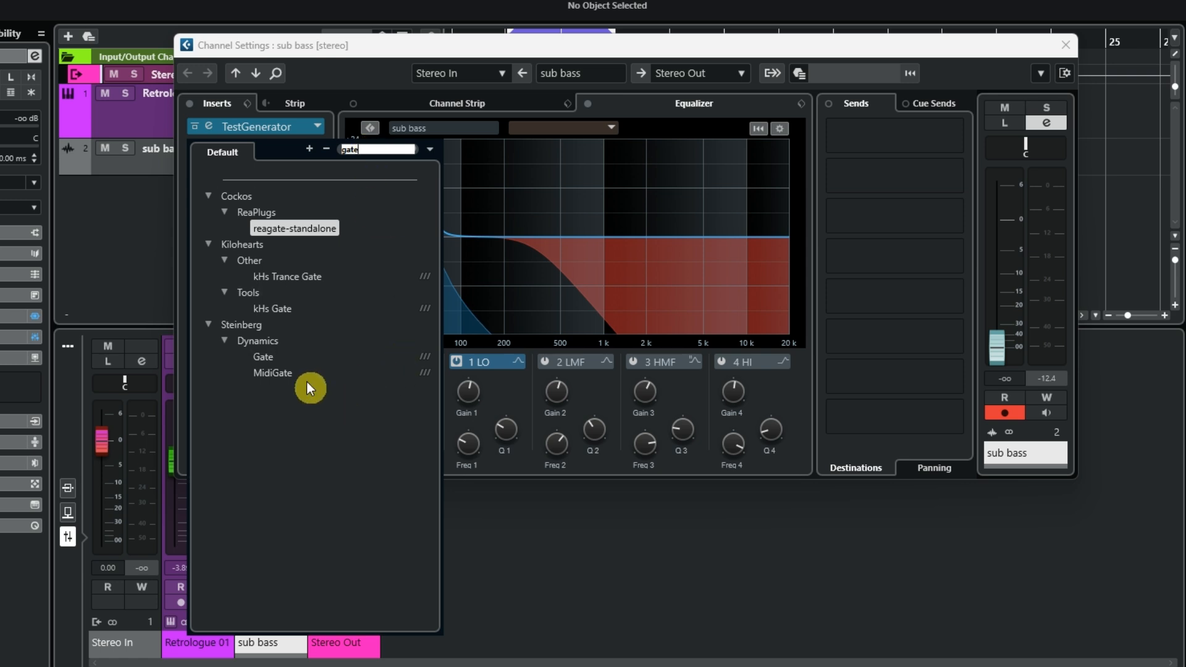
click(268, 356)
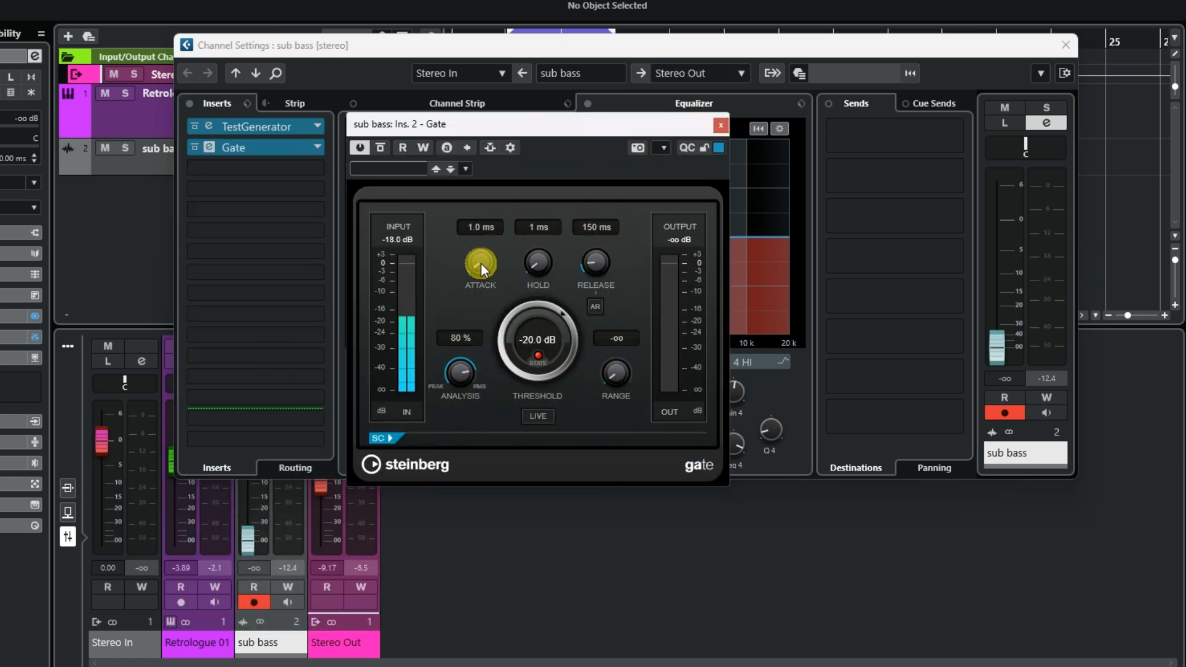
Step: Set the Gate's attack to 3.0 ms, hold to 4 ms, release to 140 ms and threshold to -44.6 dB
drag(476, 268, 477, 266)
click(477, 227)
text(3)
key(Return)
key(Return)
key(Tab)
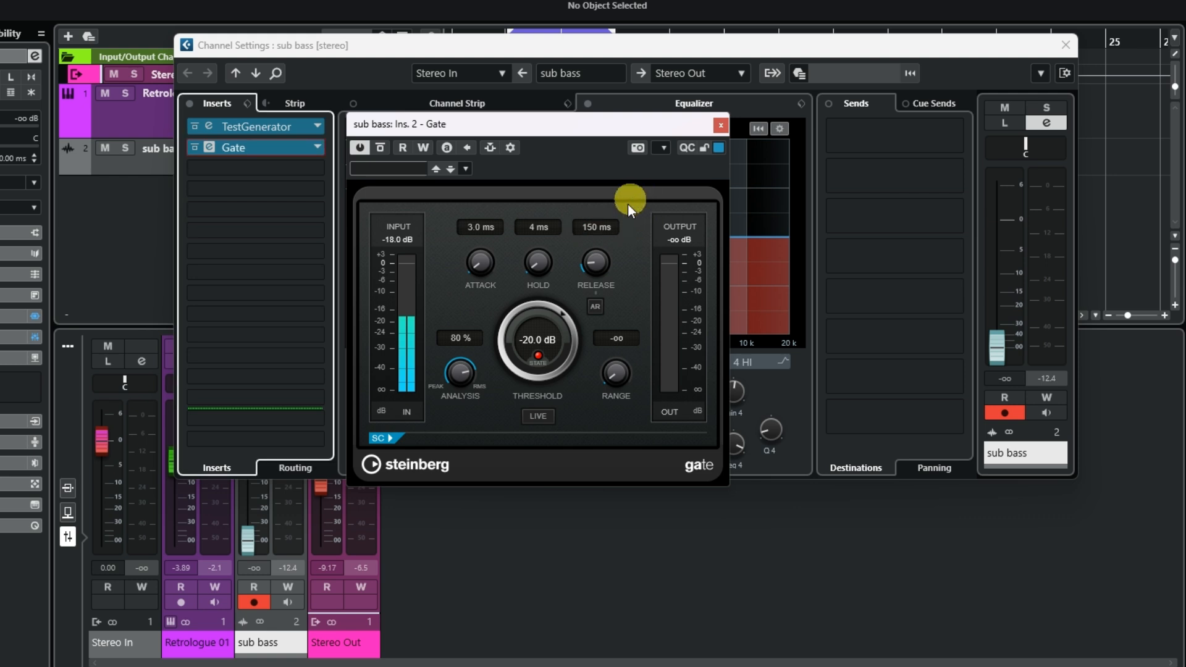
click(603, 228)
text(140)
key(Return)
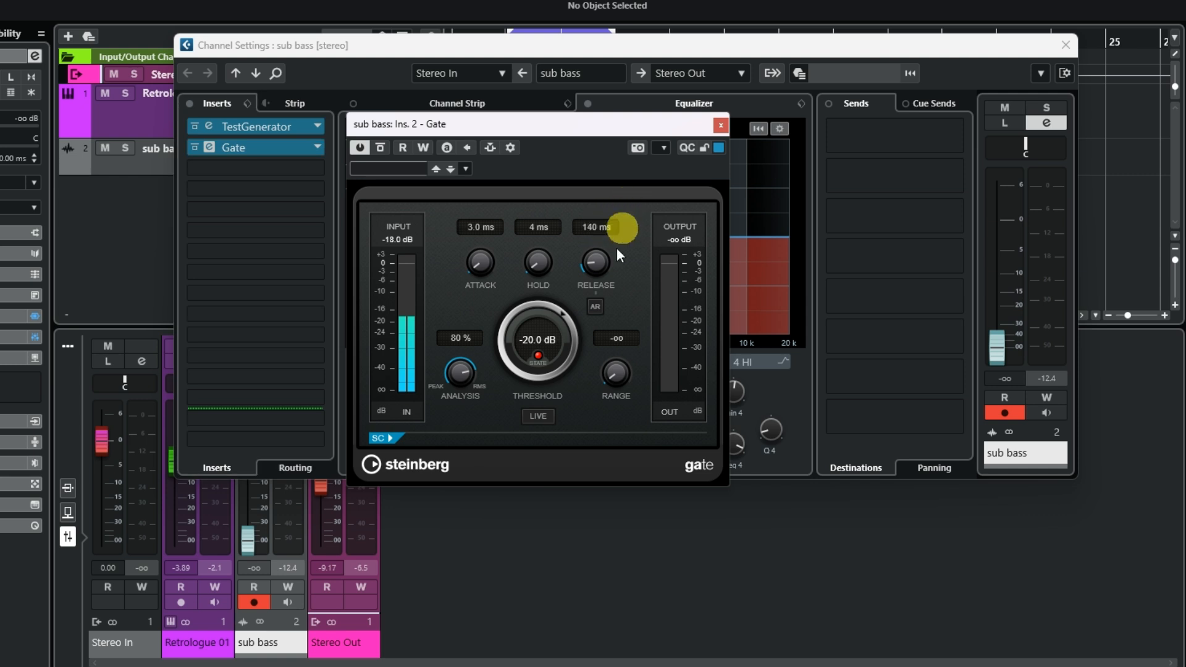
drag(541, 328, 524, 348)
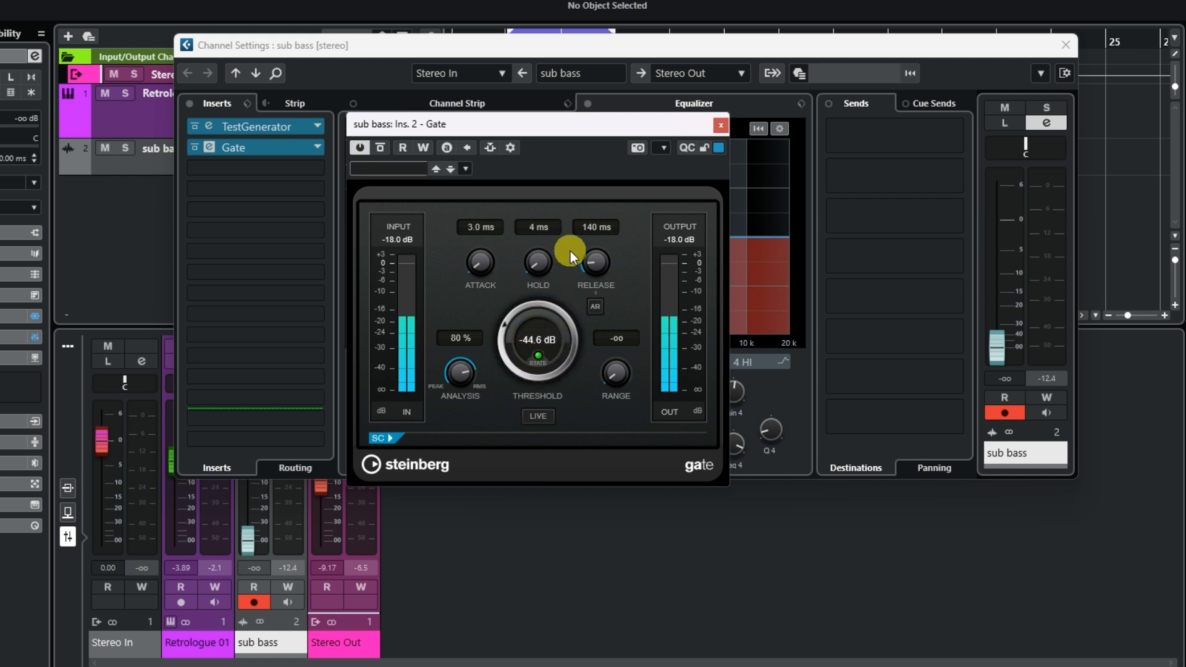
Step: Add Retrologue 01 as the Gate's side-chain source, activate its side-chain input, and close the plug-in and channel settings windows
click(512, 149)
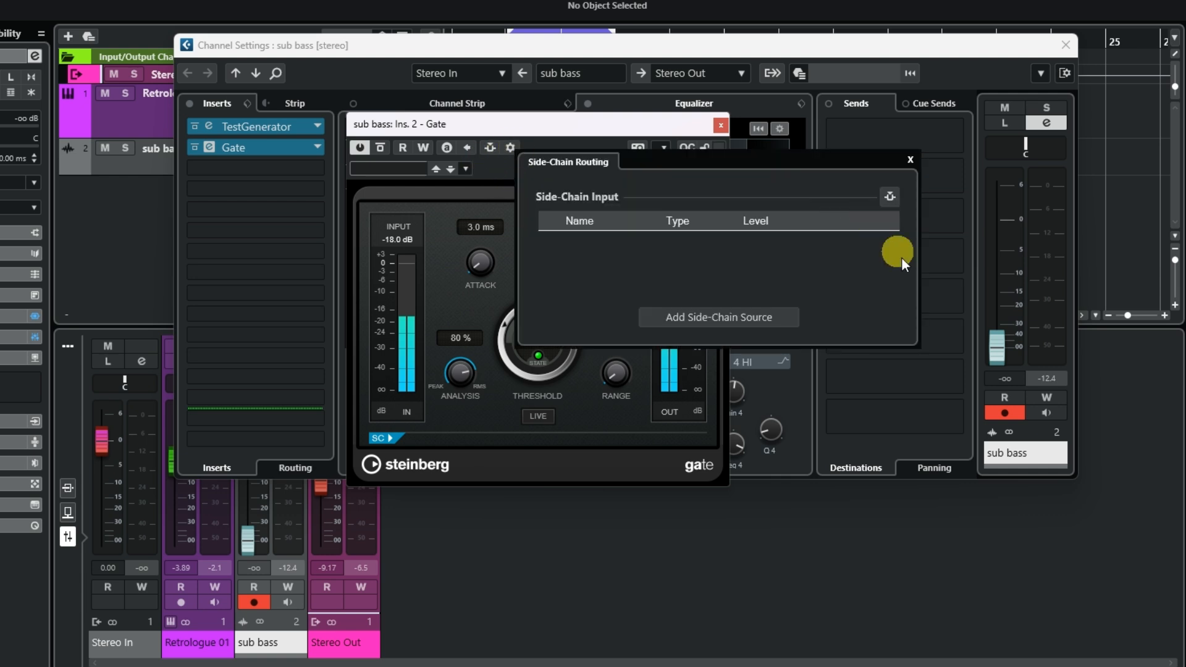
click(715, 321)
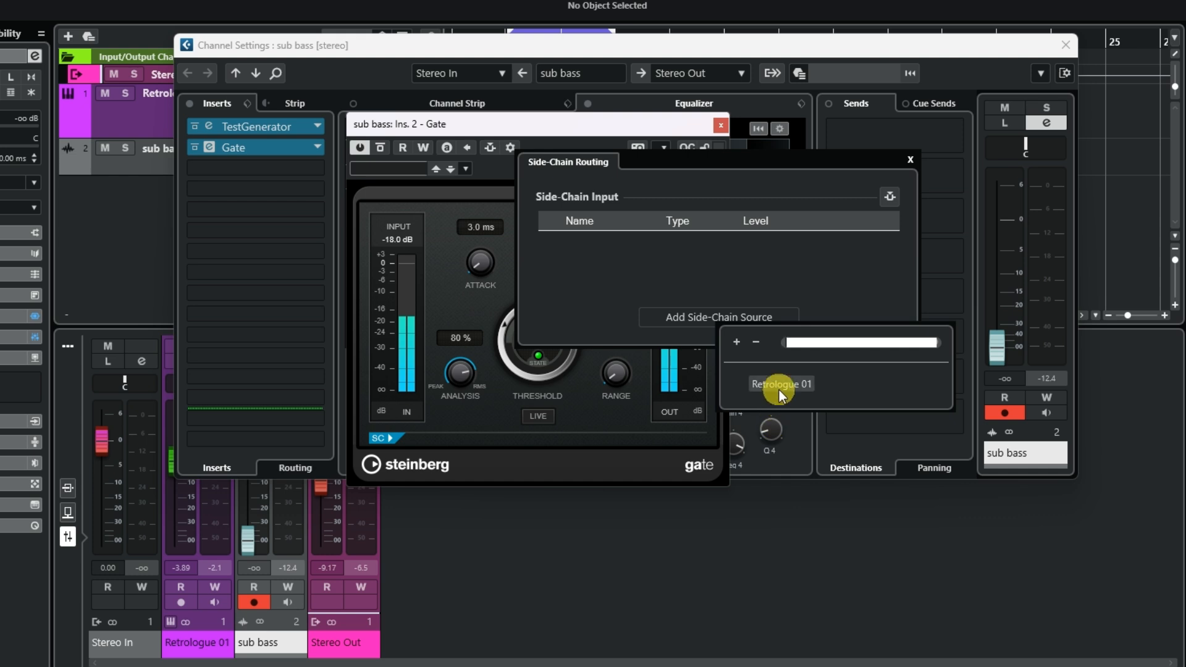
double_click(779, 386)
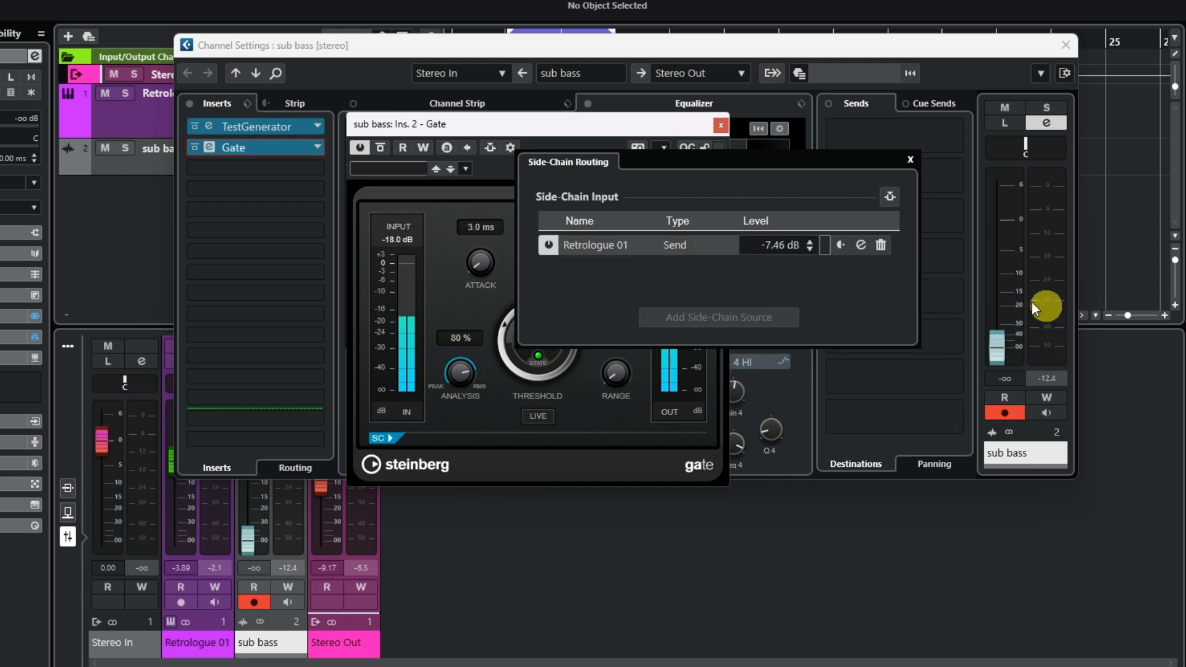
click(910, 161)
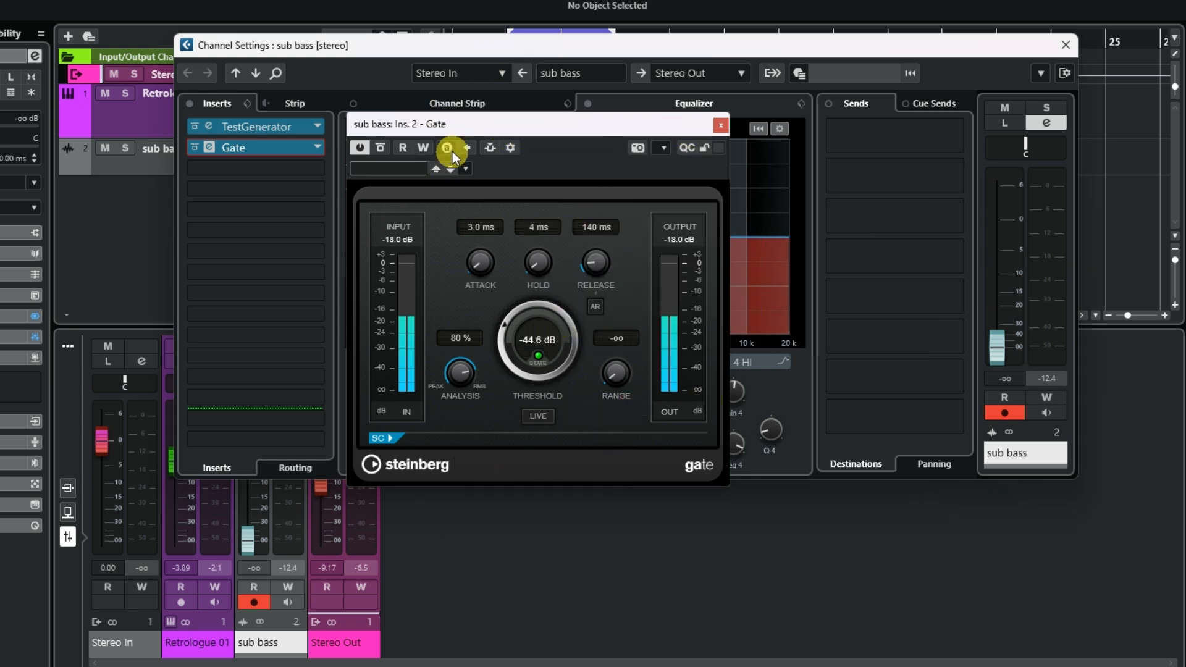
click(489, 146)
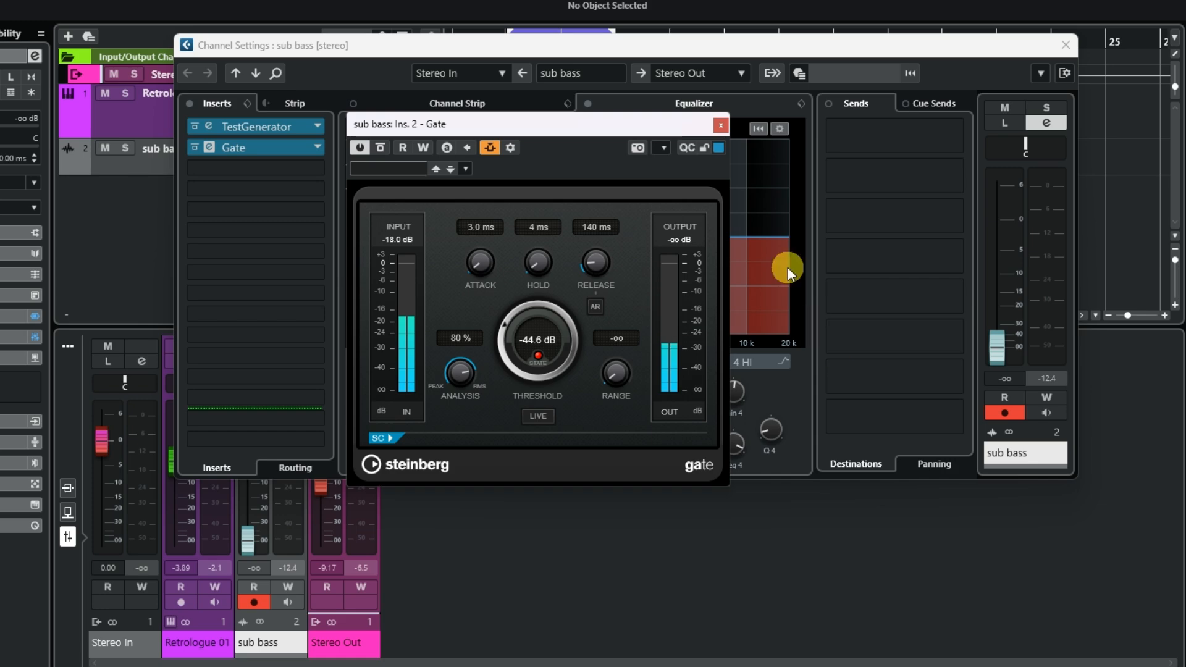
click(720, 125)
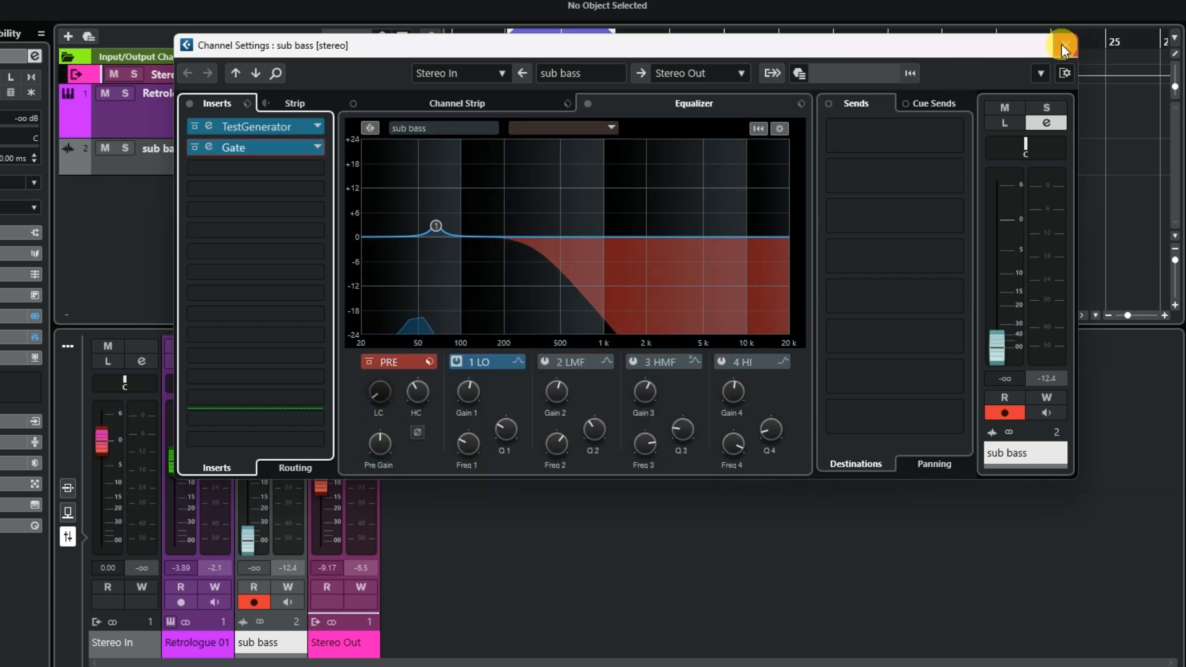
click(1065, 46)
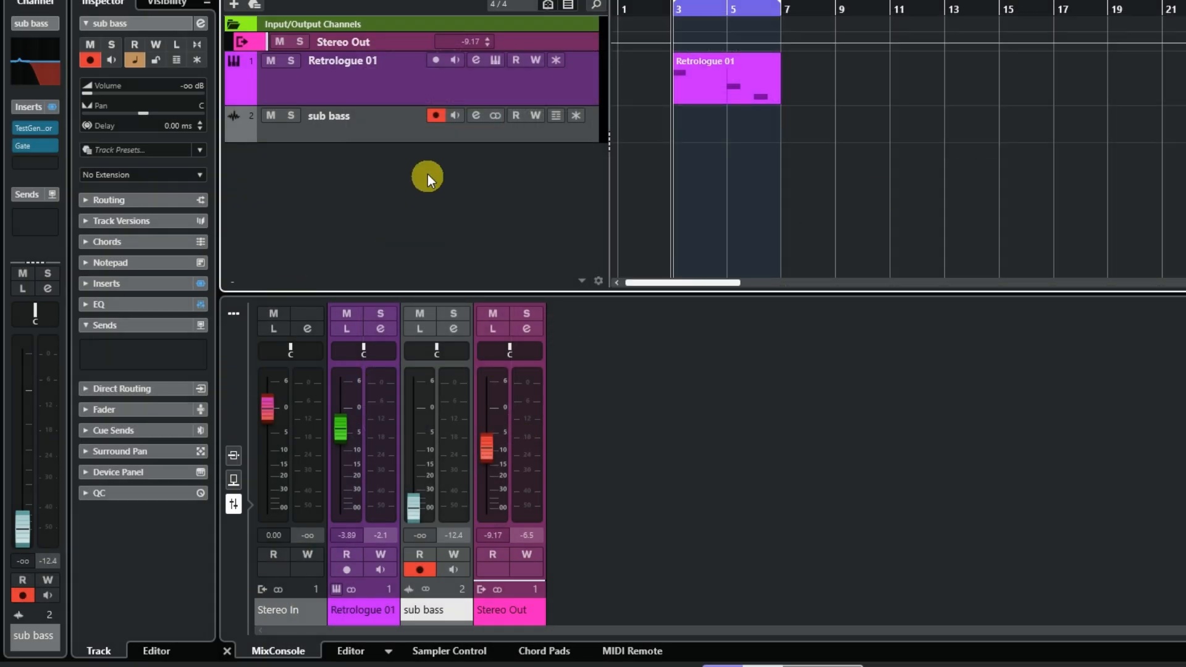
Step: On the Retrologue 01 track, toggle the pre/post-fader mode of its send to the sub bass Gate and raise the send level to -0.38
click(383, 86)
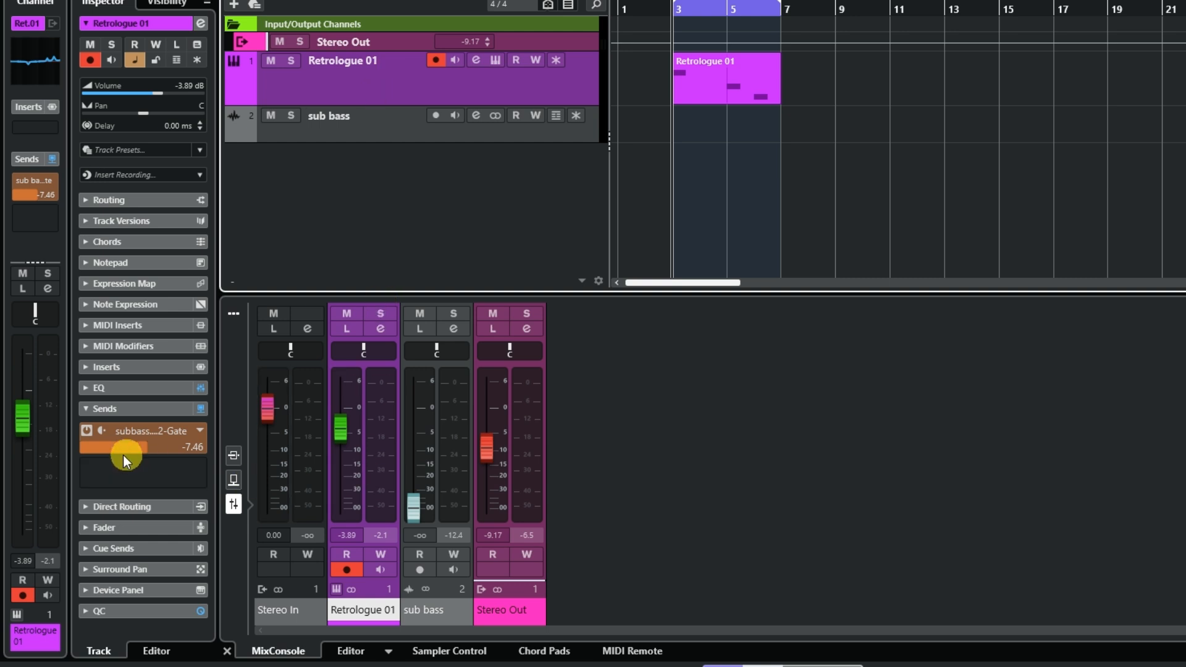
click(198, 430)
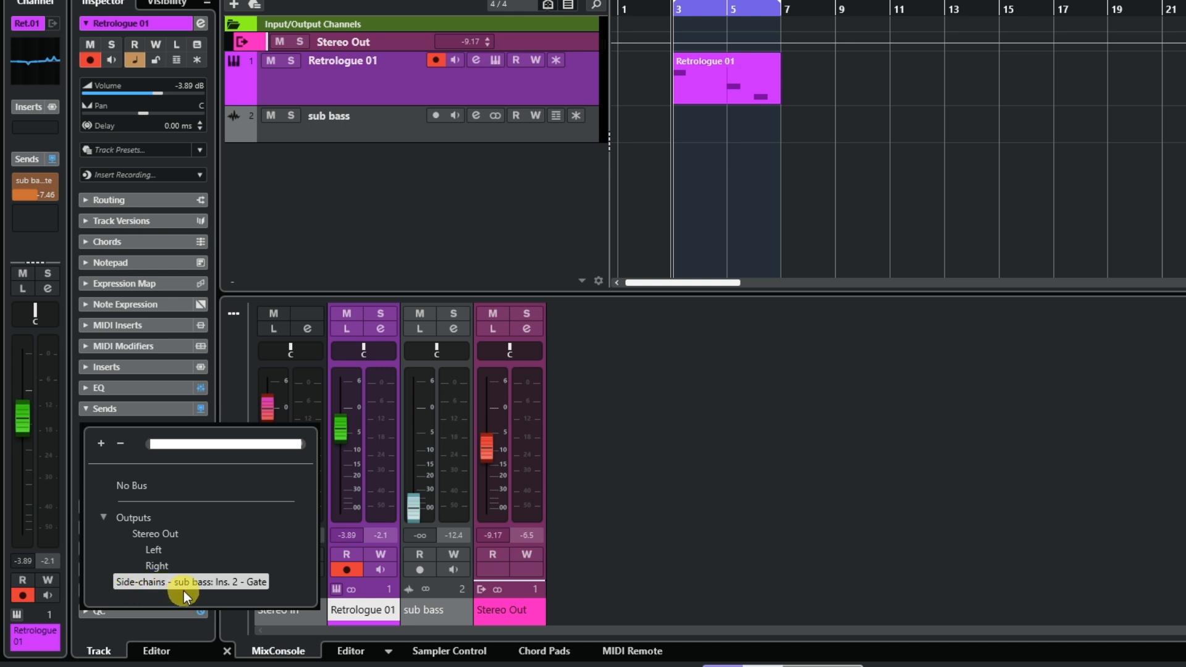
click(227, 583)
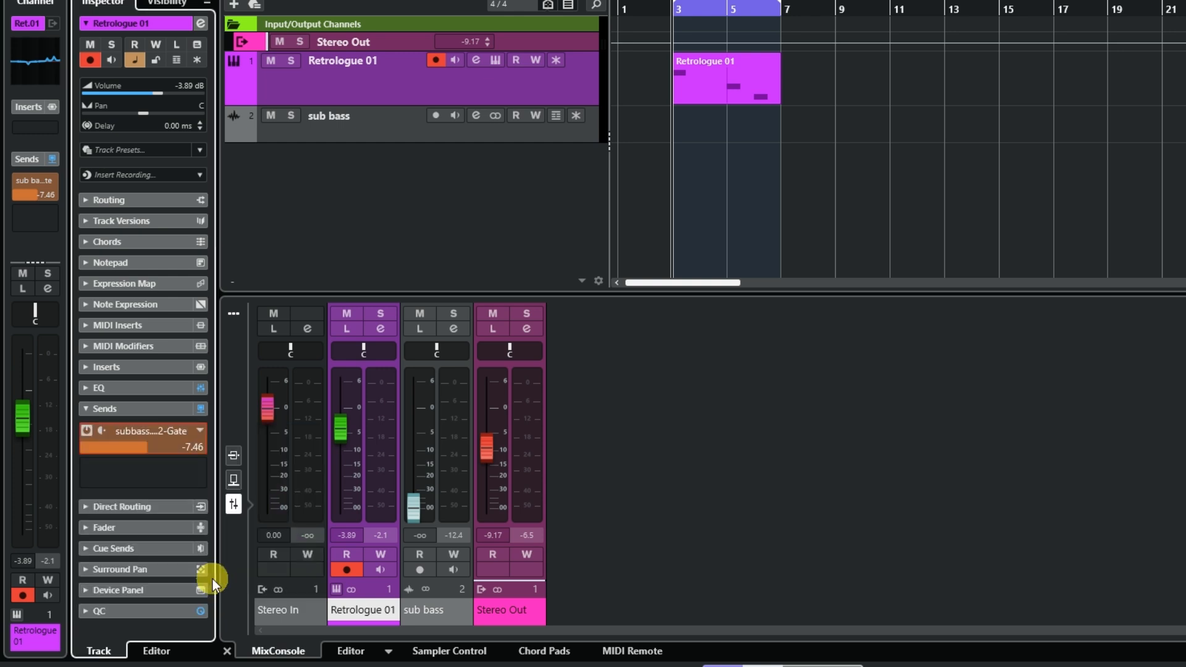
click(99, 432)
drag(147, 451, 194, 454)
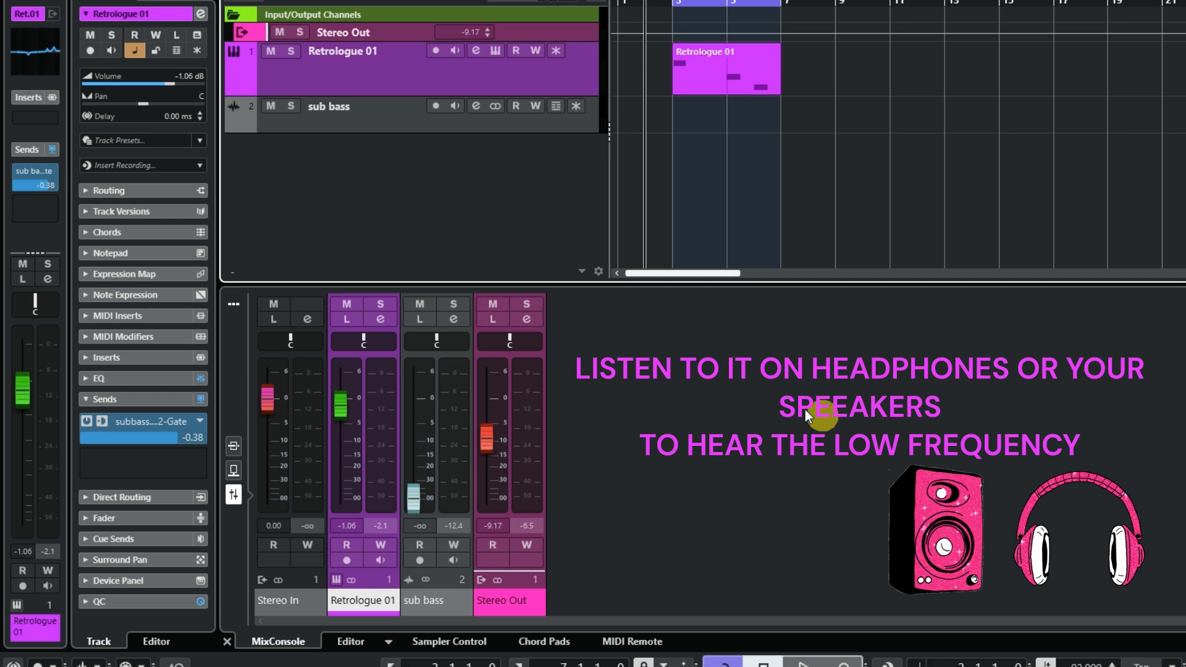
Step: Play the bass with the gated sub, raise the sub bass fader to -6.32 and Stereo Out to -3.71, and stop playback
click(800, 661)
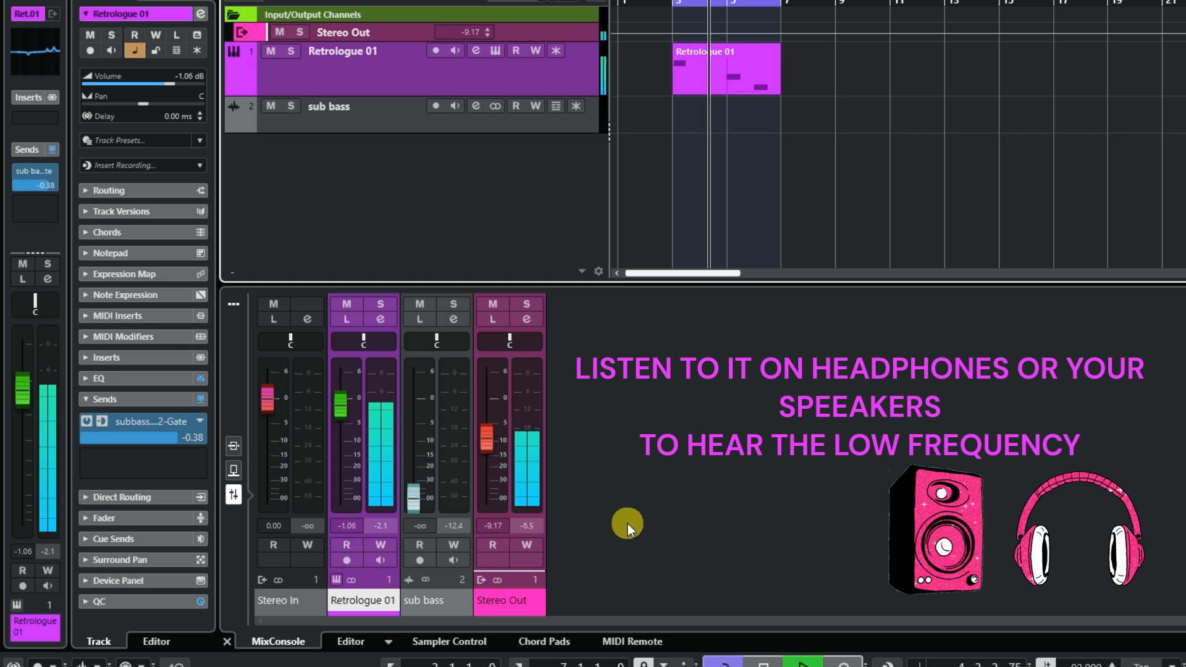
drag(416, 503, 416, 427)
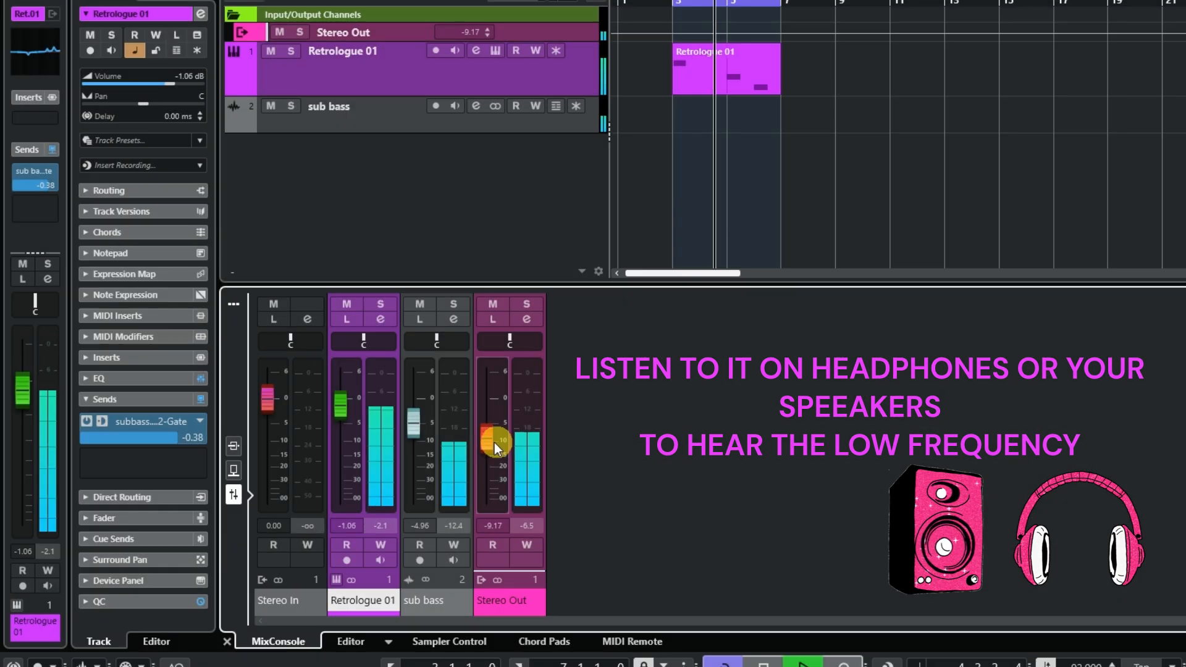
drag(494, 442, 491, 424)
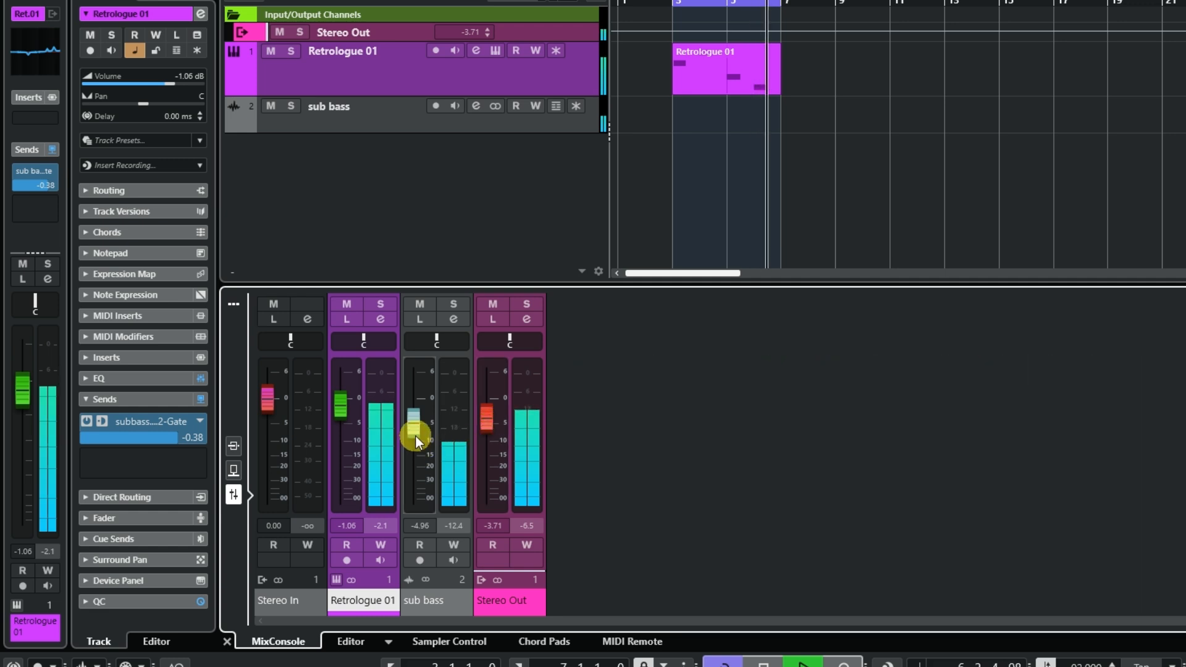
drag(415, 435, 417, 440)
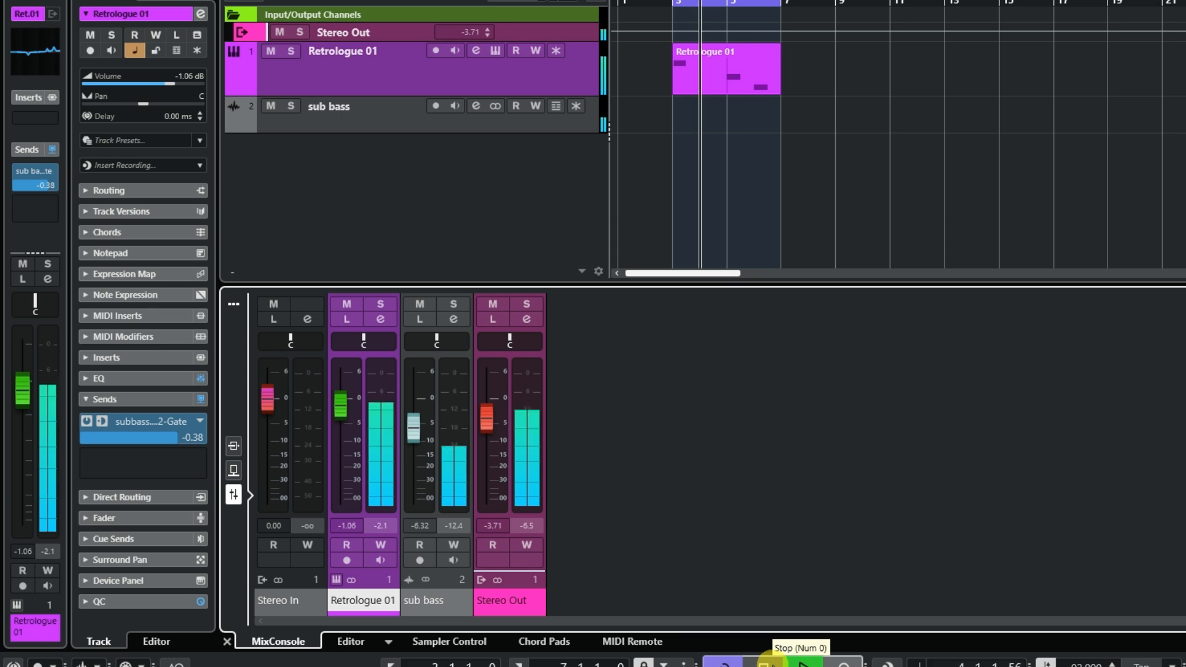
click(764, 662)
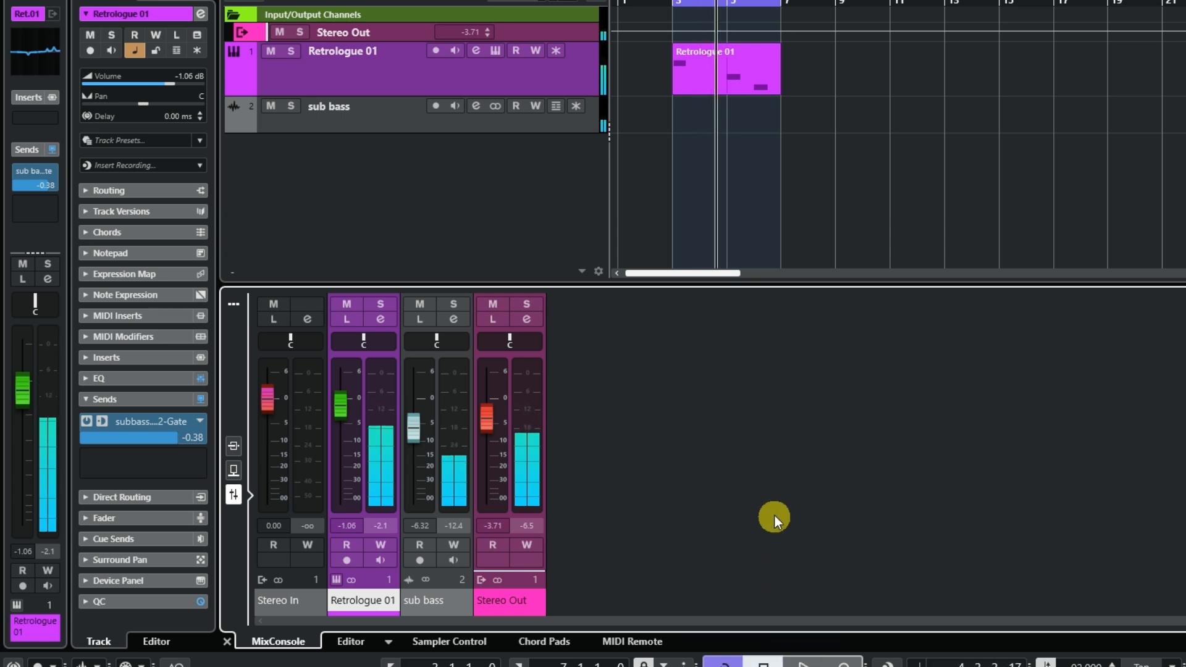